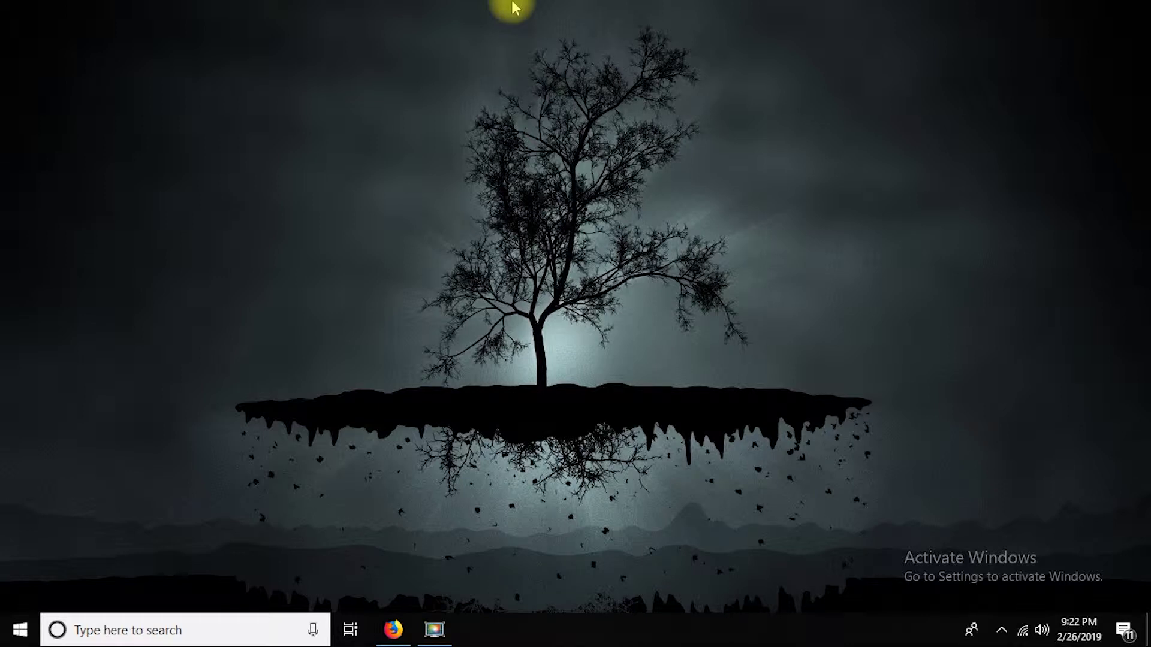
- Refresh the desktop from its context menu and open the Start menu
right_click(294, 6)
click(329, 48)
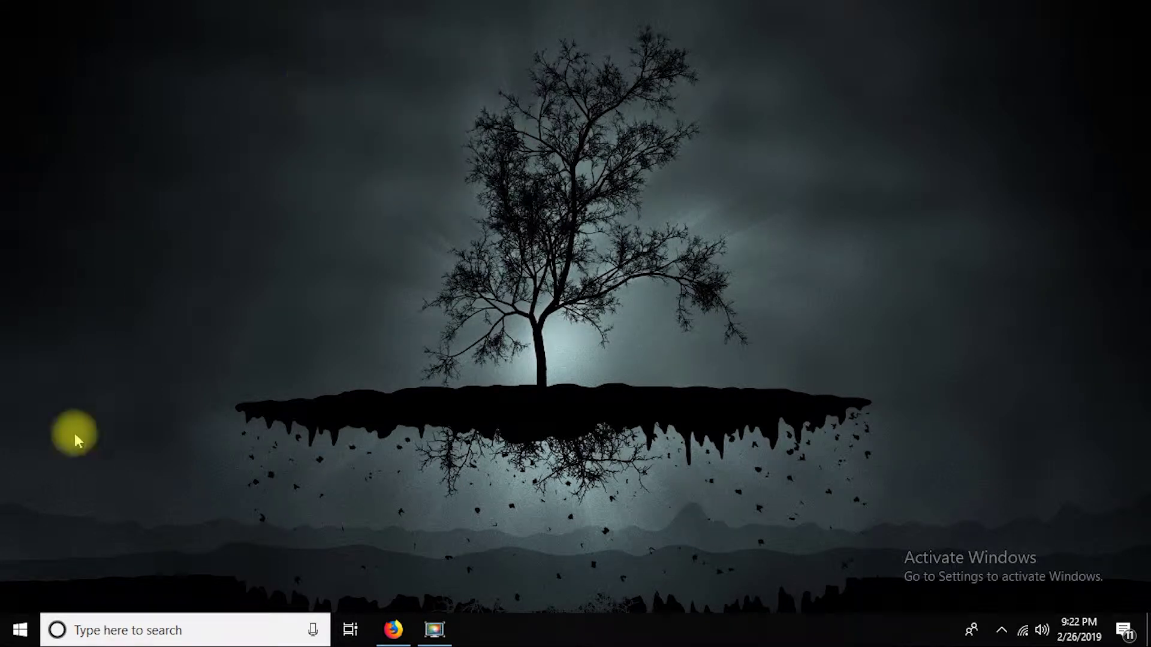
click(9, 636)
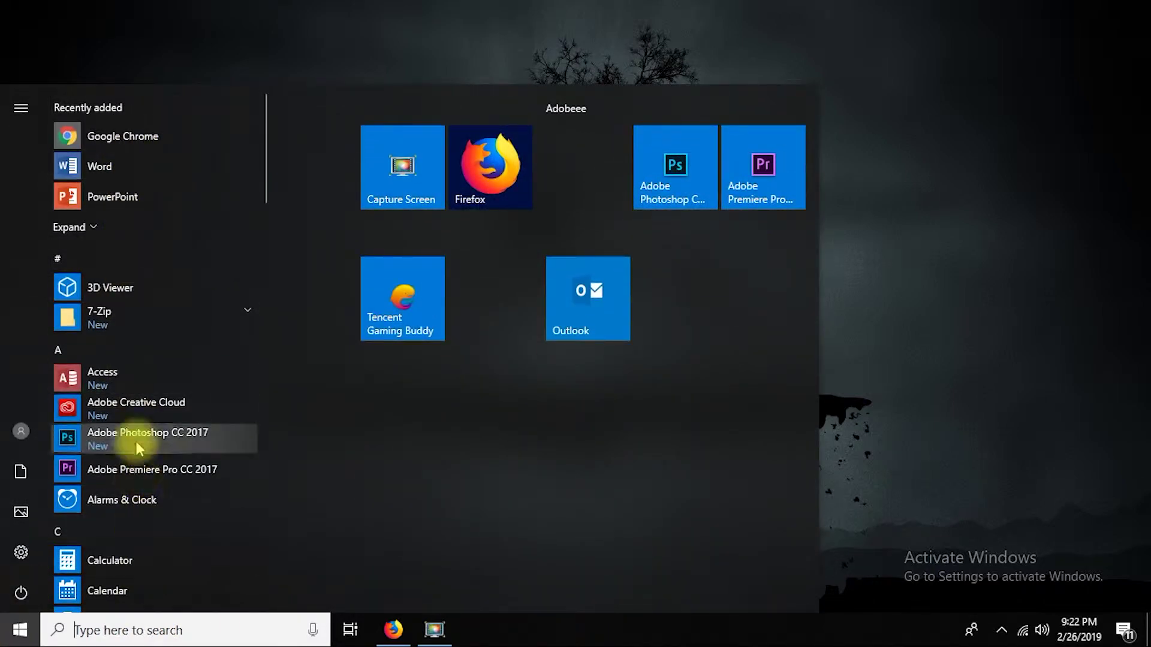
- Launch Excel from the Start menu app list, then minimize its start screen
scroll(135, 441, down, 5)
scroll(135, 441, down, 3)
scroll(135, 439, up, 3)
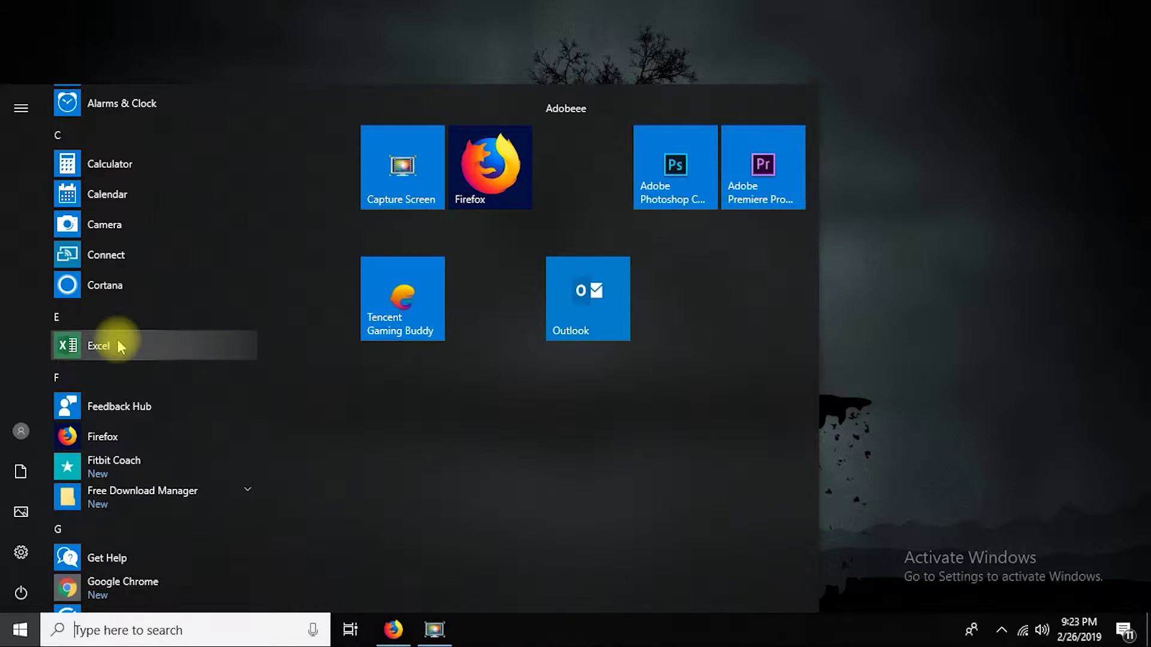
click(119, 343)
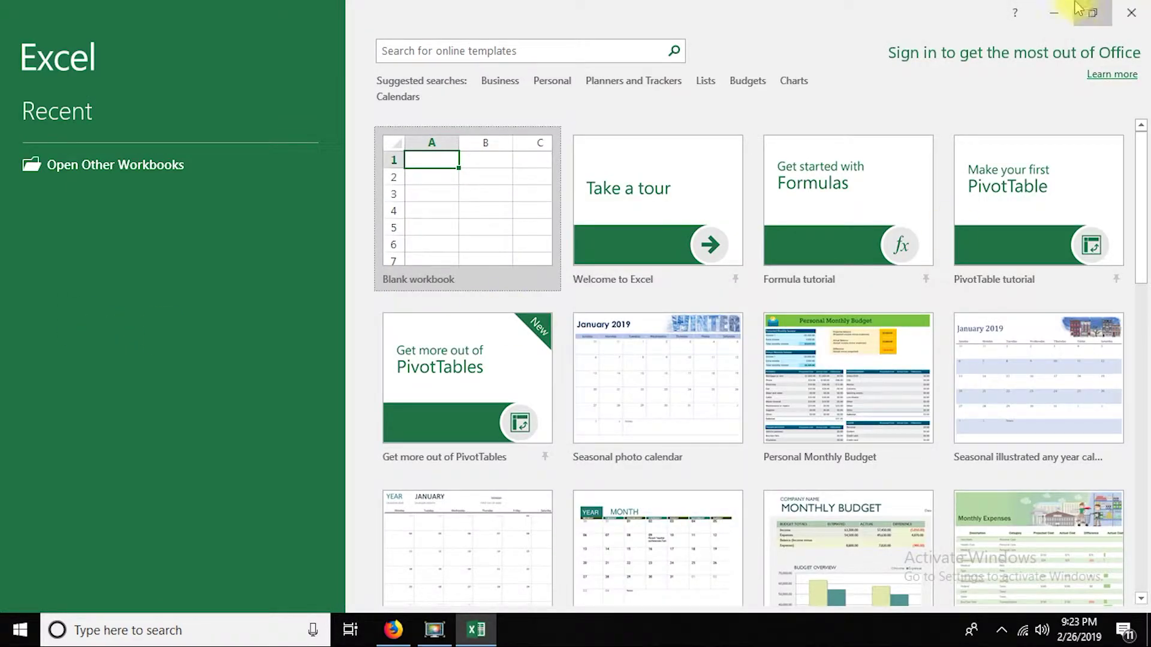
click(1053, 13)
- Search the Start menu for 'excel' to find the Excel desktop app
click(2, 615)
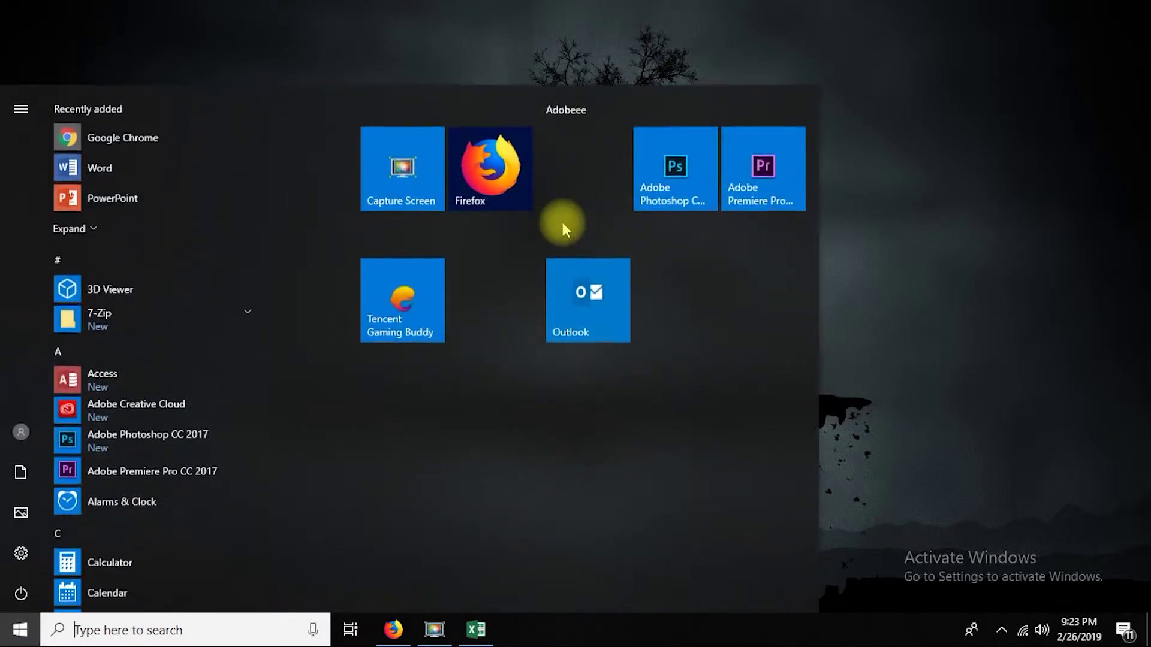
text(excel)
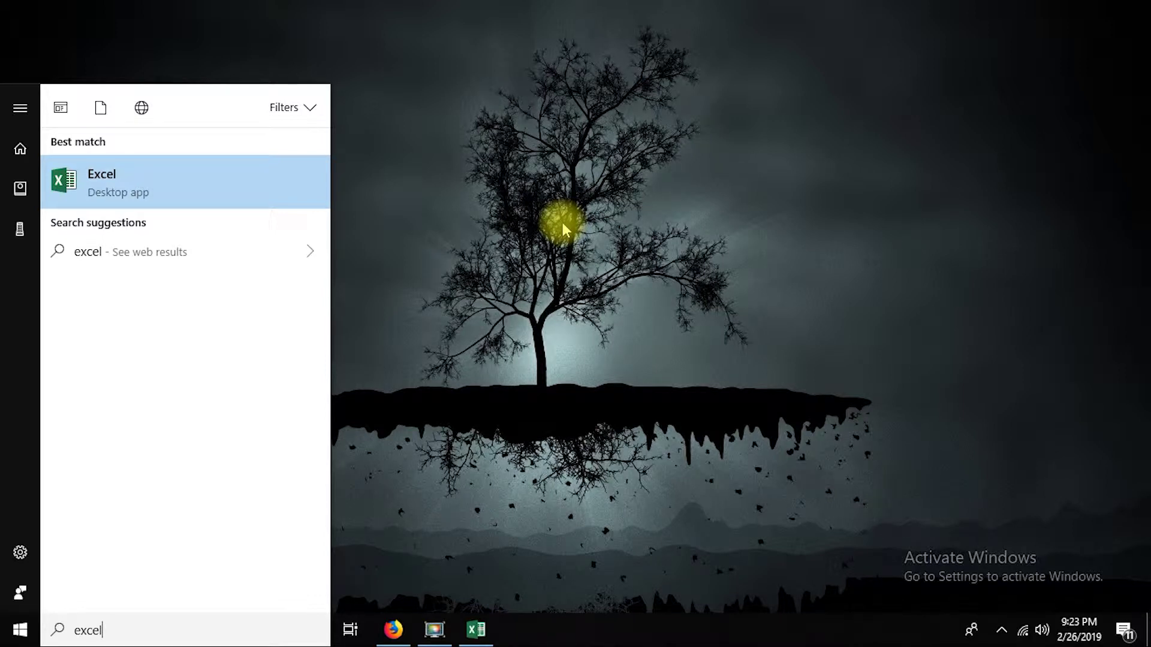
- Start Excel by entering 'excel' in the Win+R Run dialog
key(super+r)
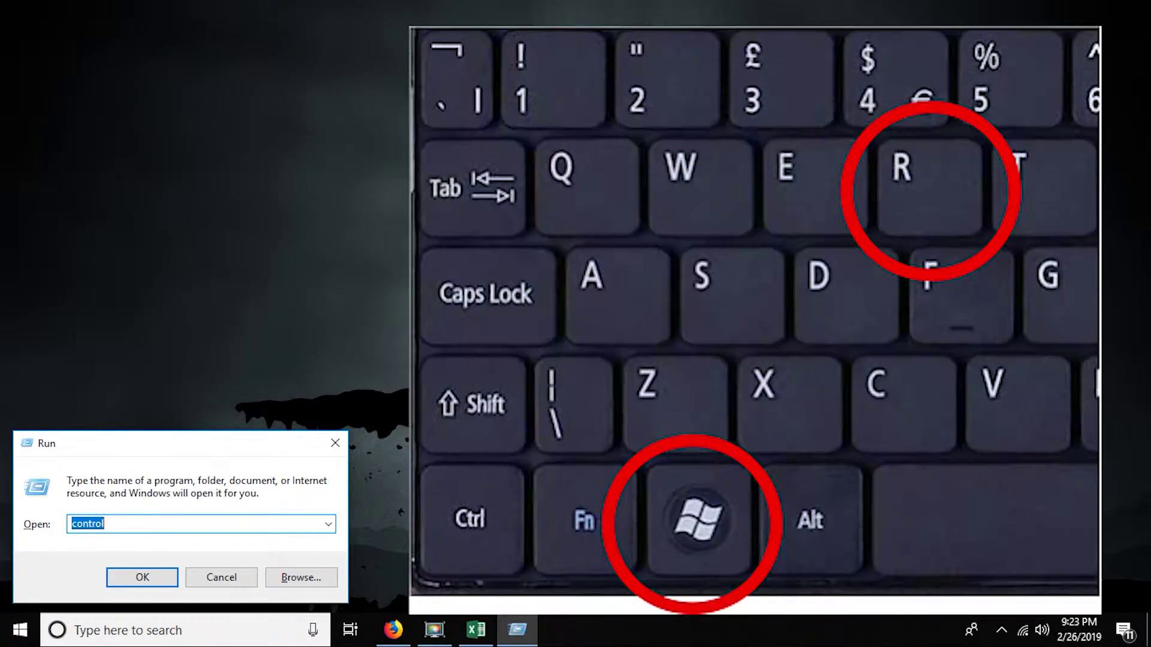
text(excel)
key(Return)
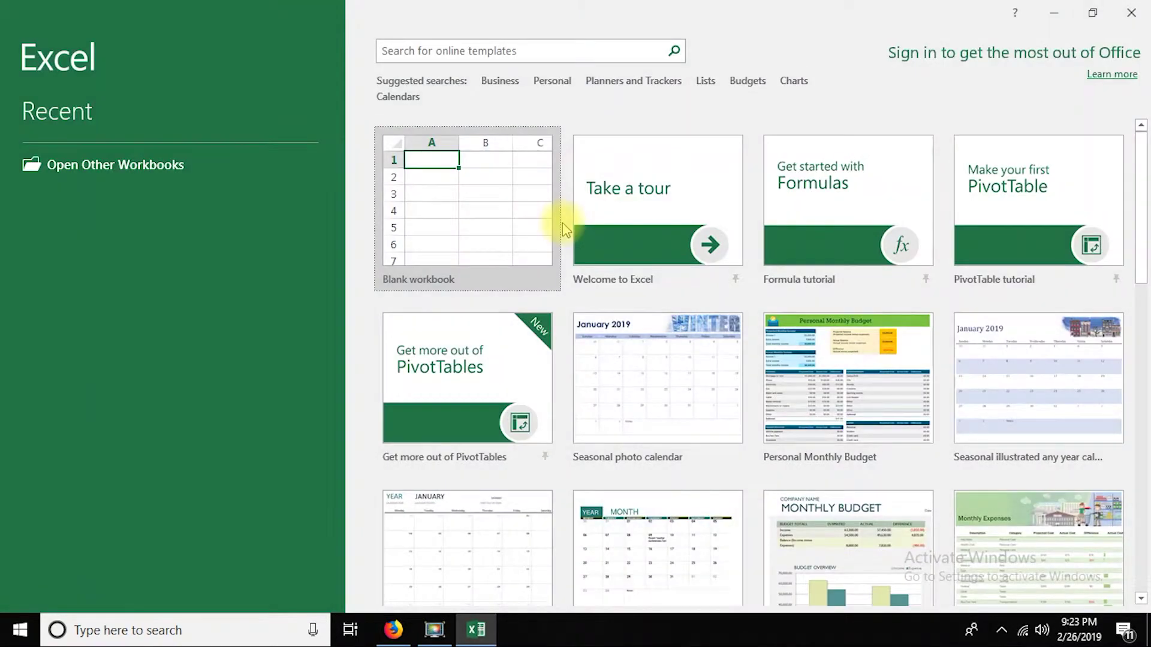
click(1131, 13)
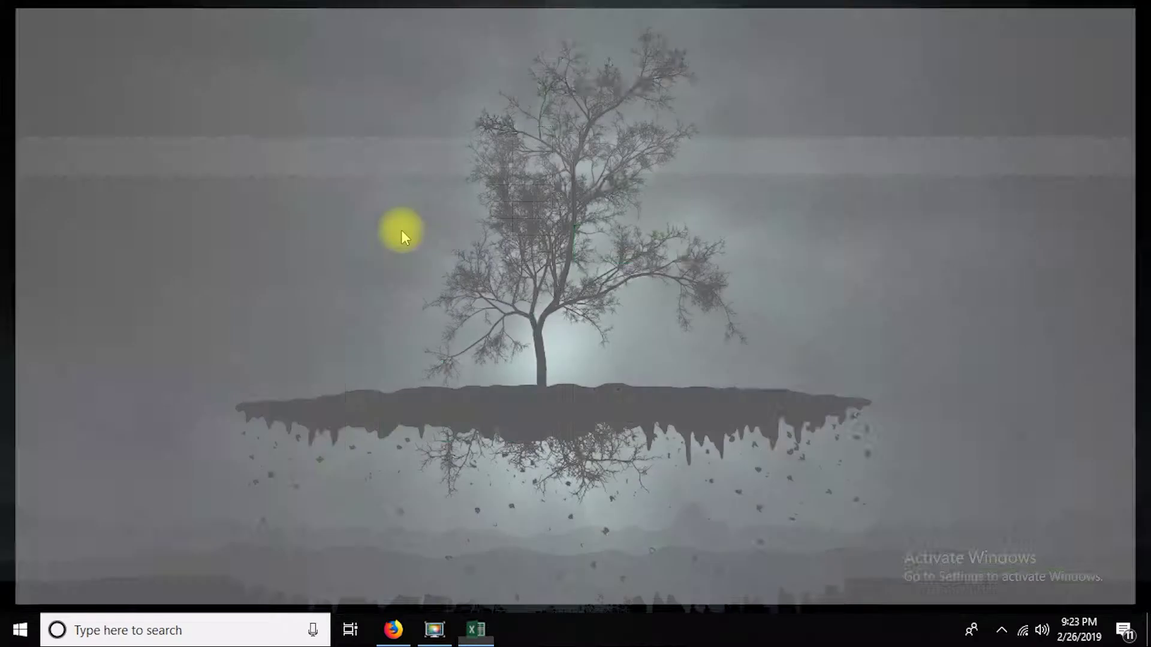
right_click(250, 72)
mouse_move(351, 226)
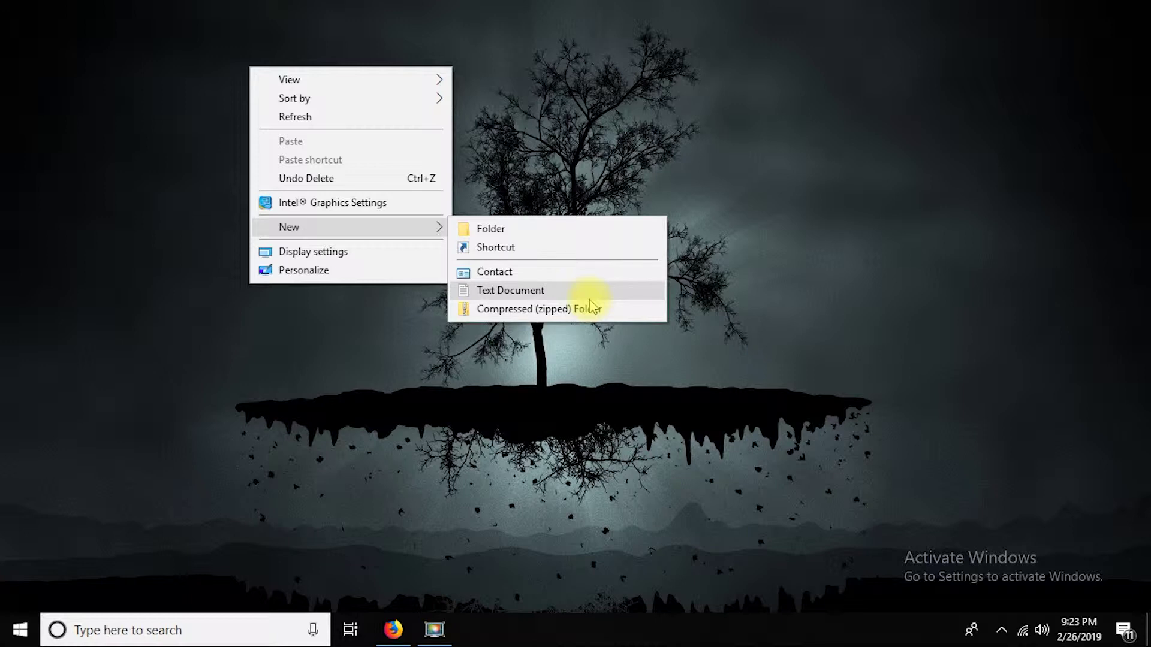
click(590, 294)
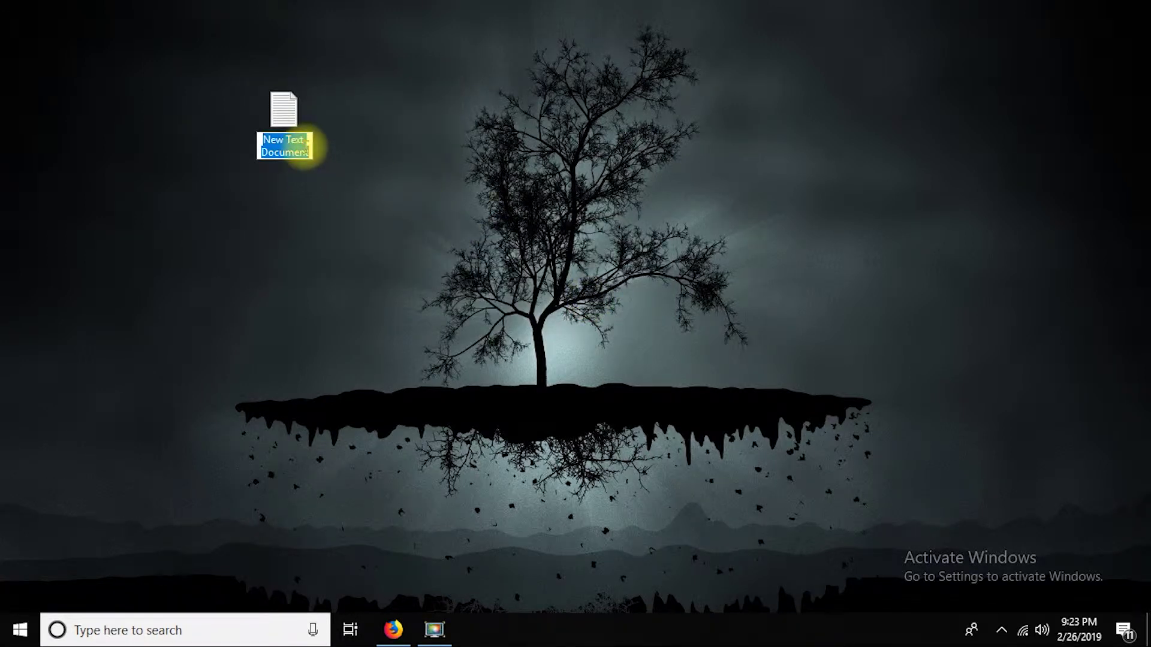
text(my account)
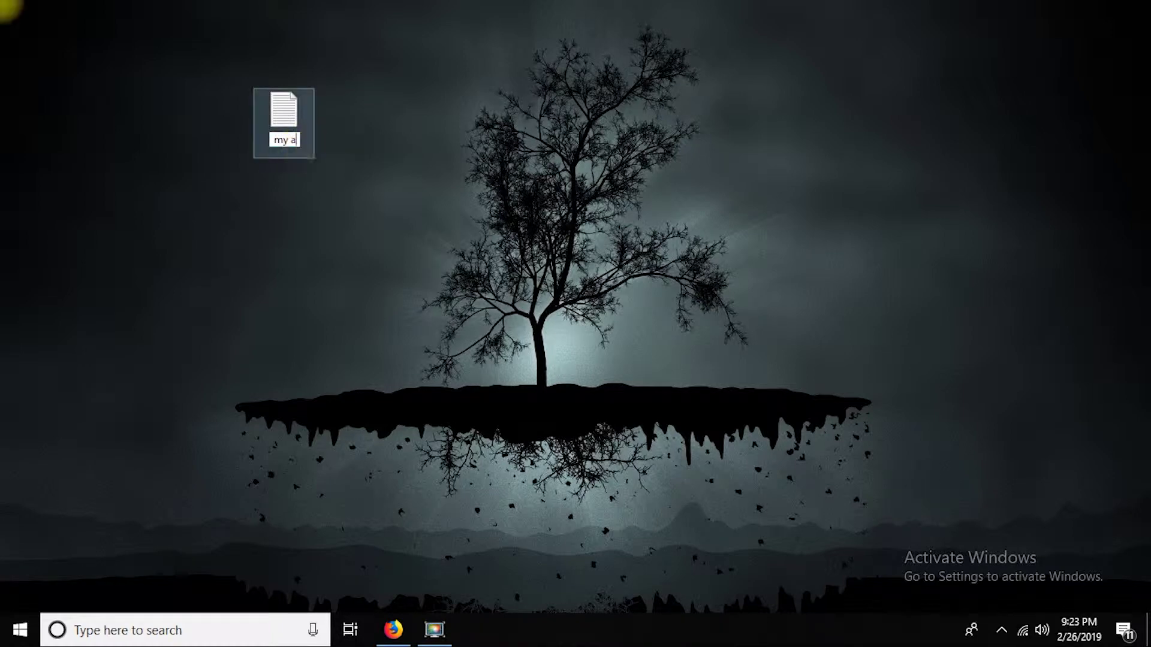
key(Return)
double_click(303, 144)
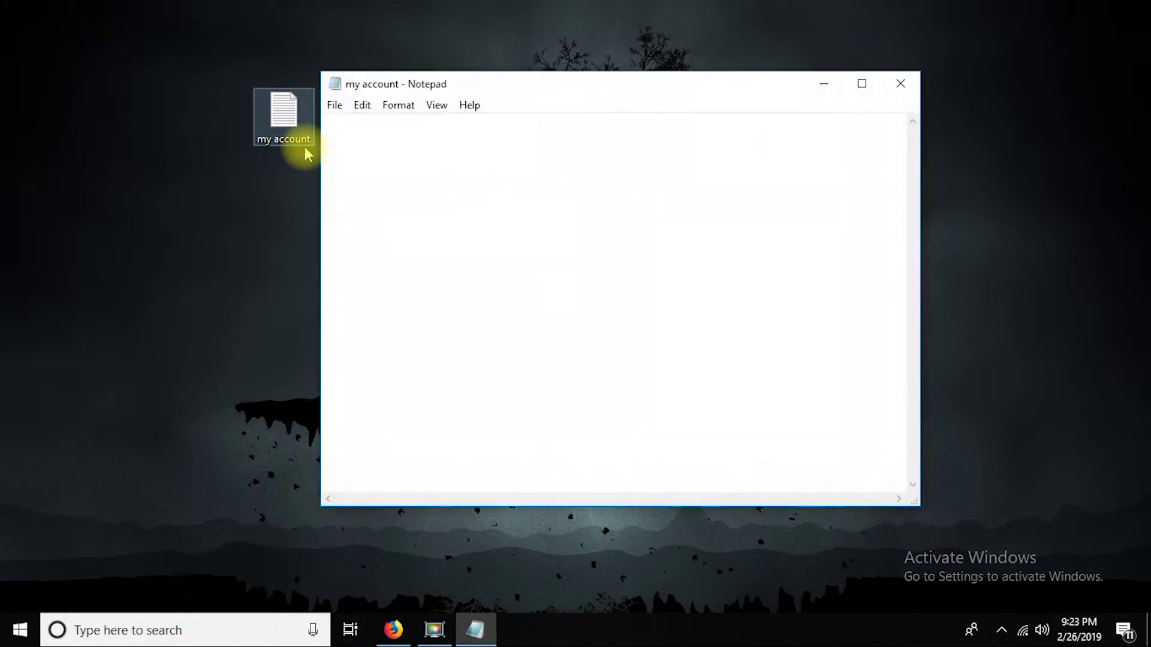
click(900, 84)
drag(233, 67, 269, 139)
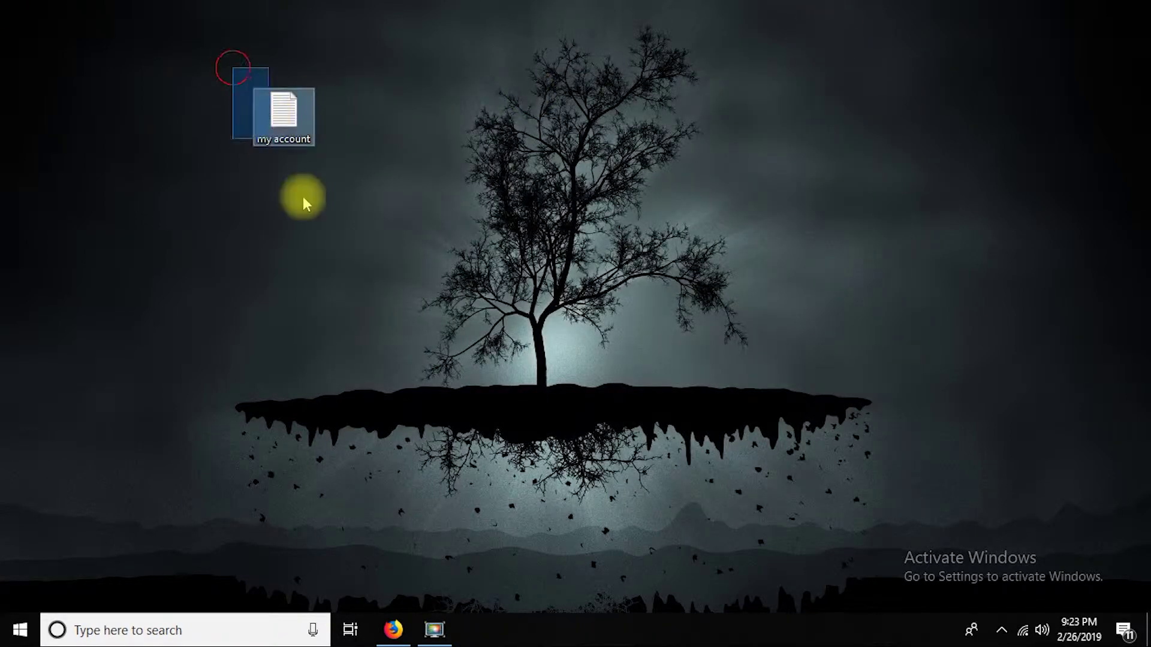
key(Delete)
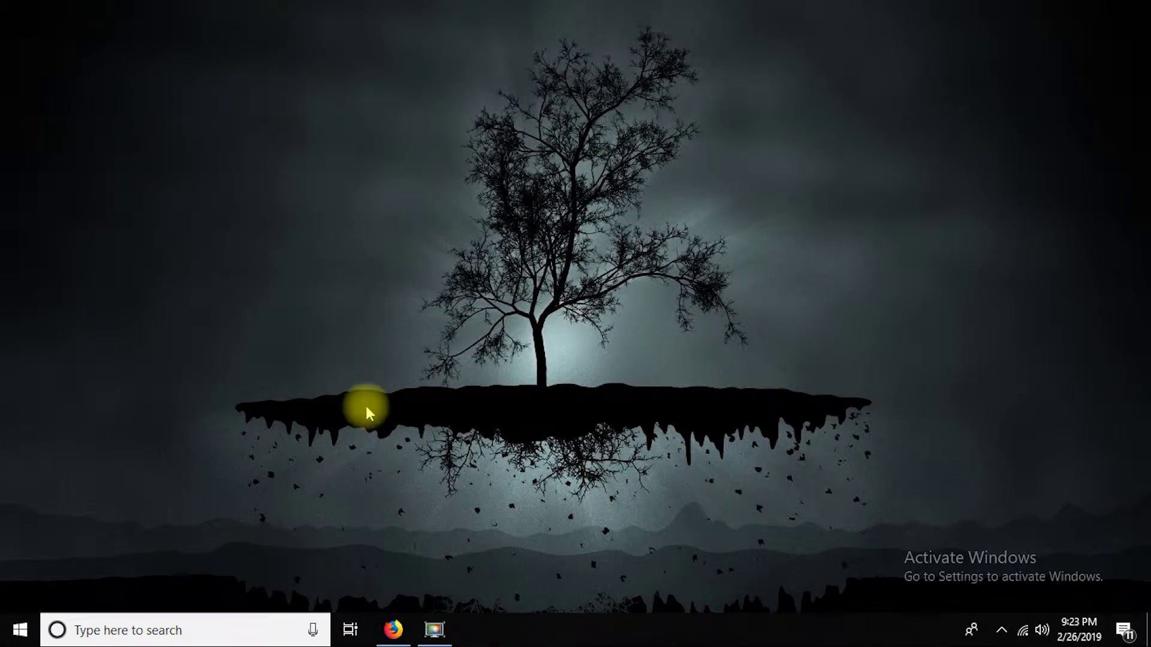
- Relaunch Excel through the Run dialog using the prefilled 'excel' entry
key(super+r)
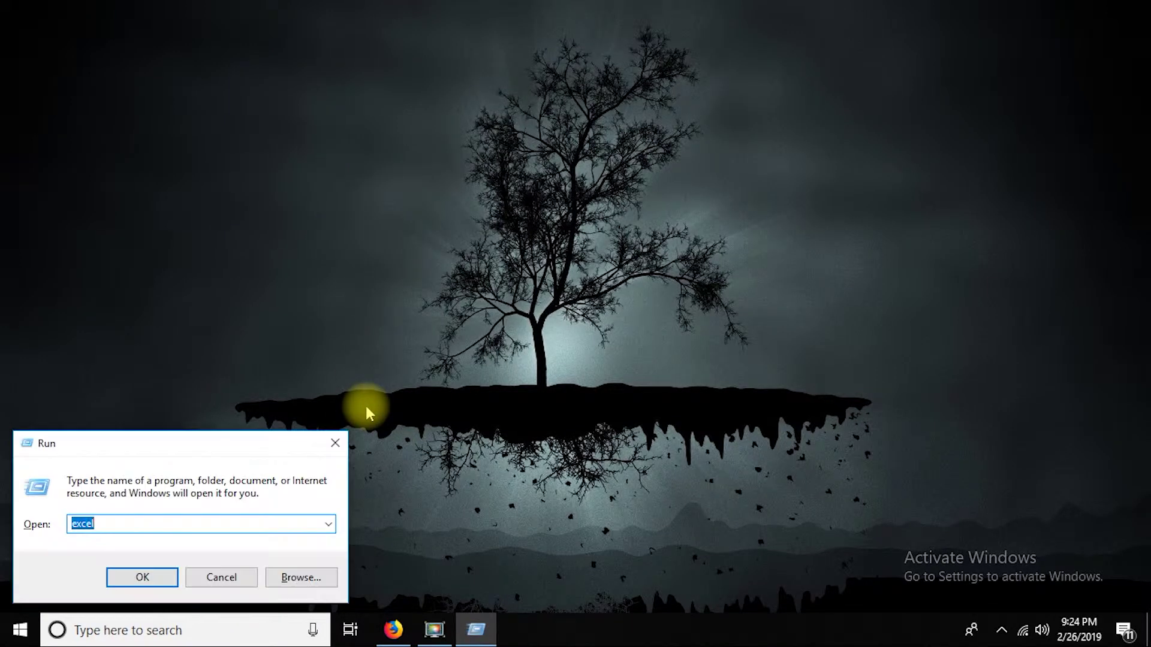
key(Return)
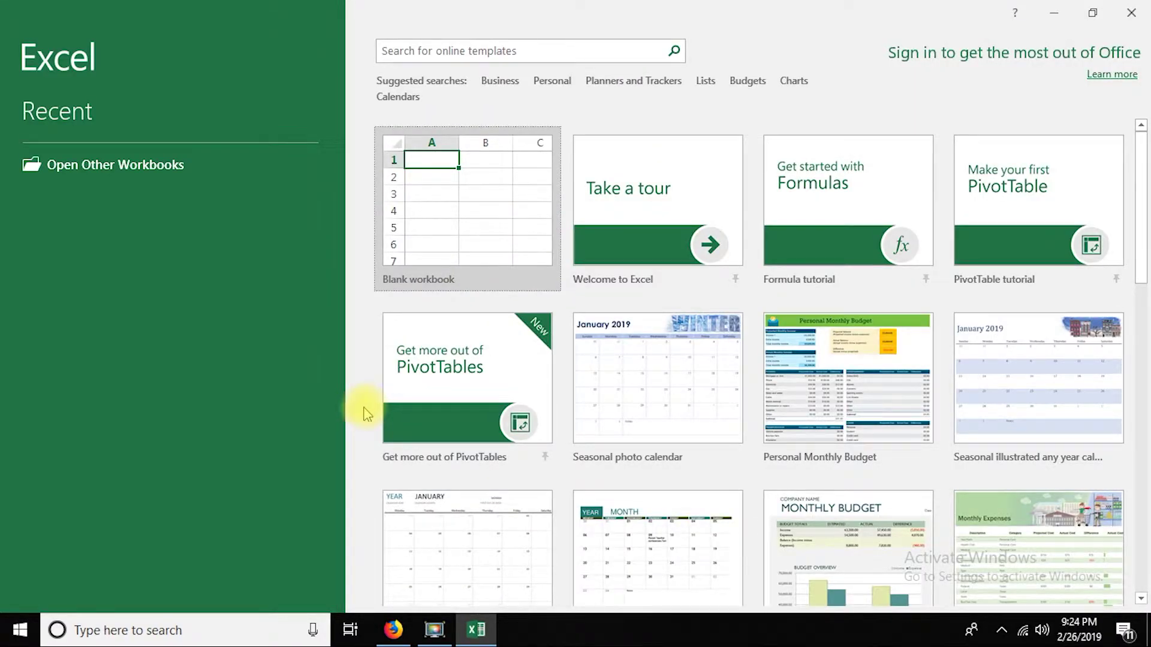
- Choose the Blank workbook tile to create Book1 with an empty Sheet1
click(468, 251)
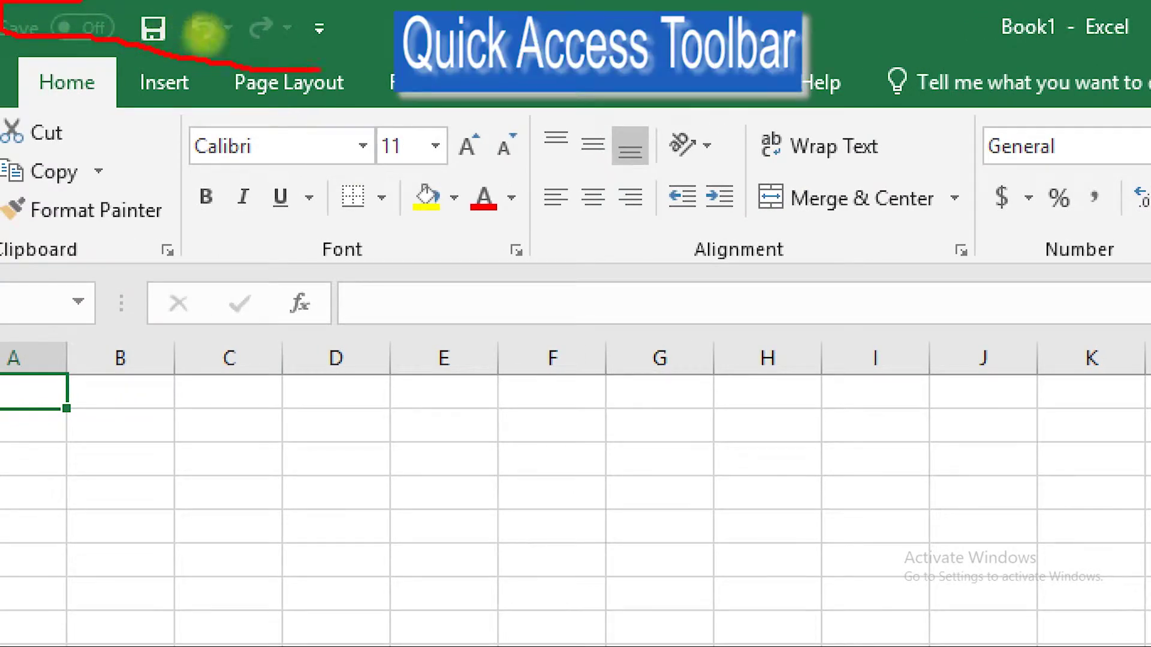
drag(96, 24, 99, 25)
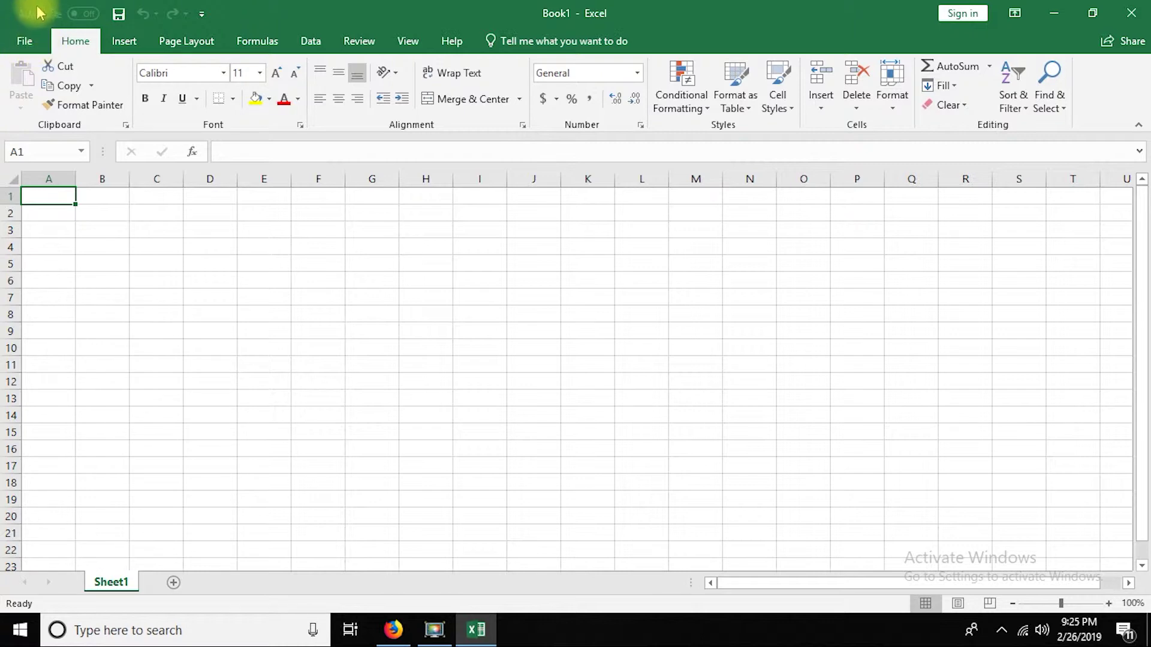
- Open the File backstage page and return to the sheet, twice
click(22, 41)
click(19, 42)
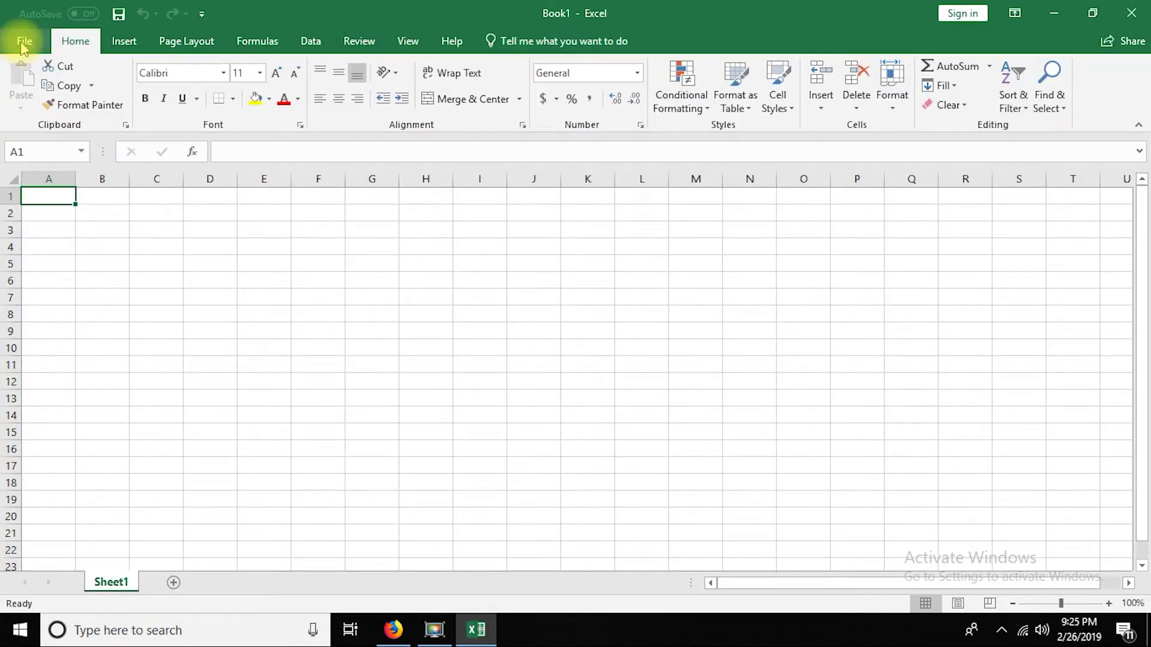
click(24, 40)
click(27, 35)
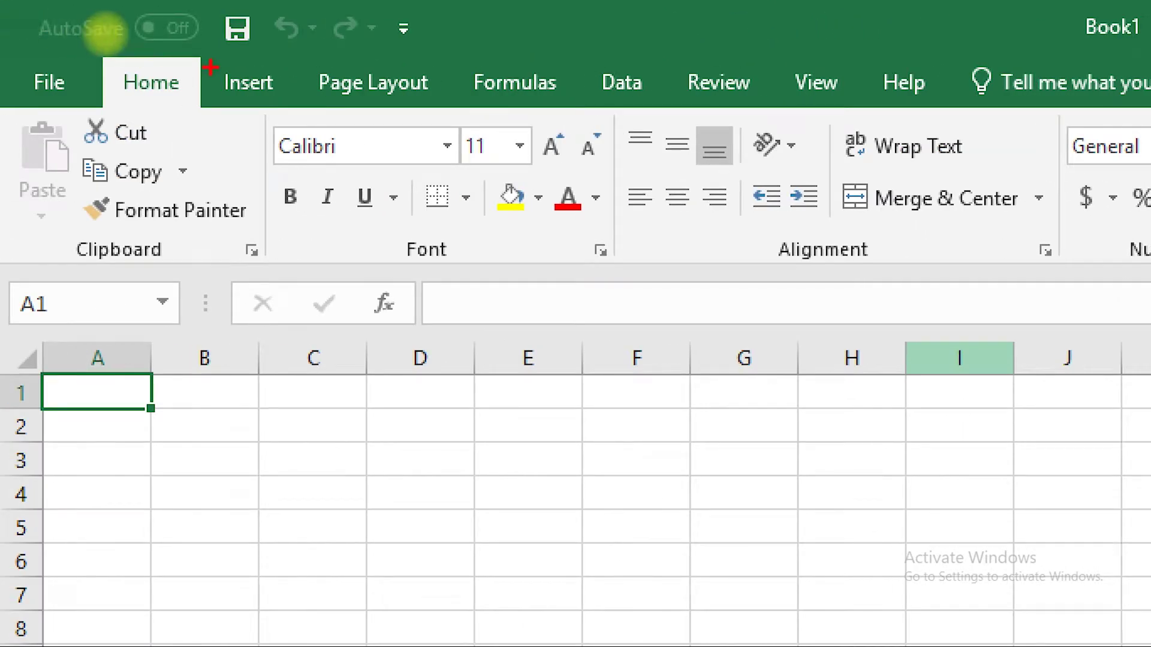
drag(195, 106, 657, 279)
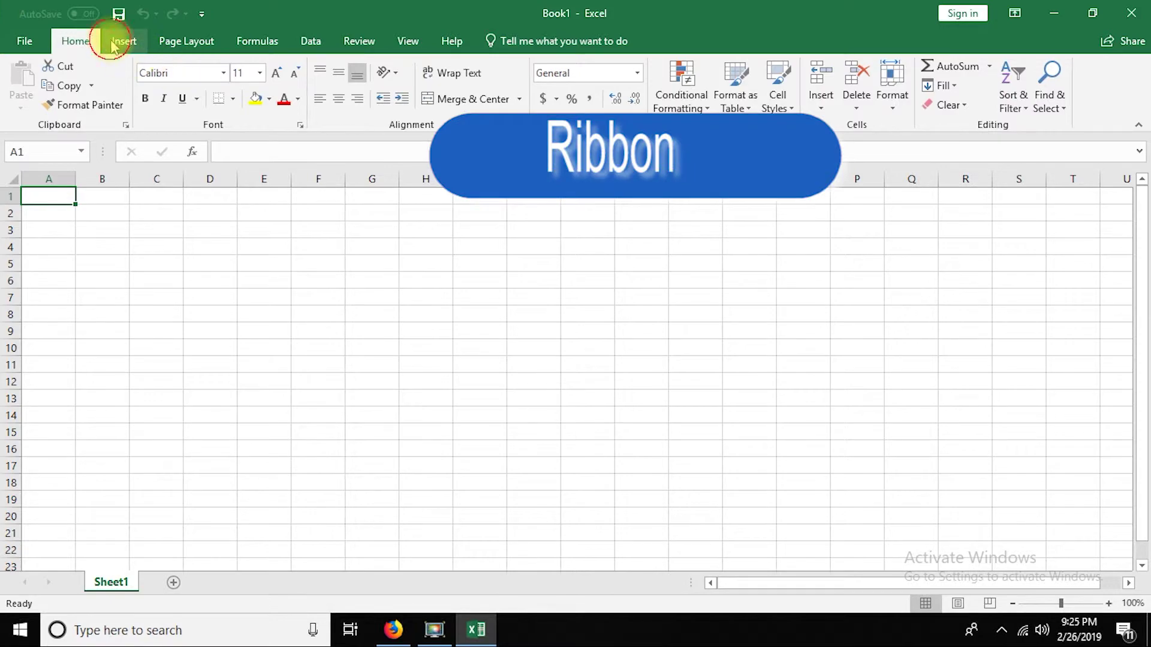
- Browse the Insert, Page Layout, Formulas, Data, Review, View and Help tabs, then back to Home
click(124, 41)
click(186, 41)
click(257, 40)
click(310, 41)
click(359, 41)
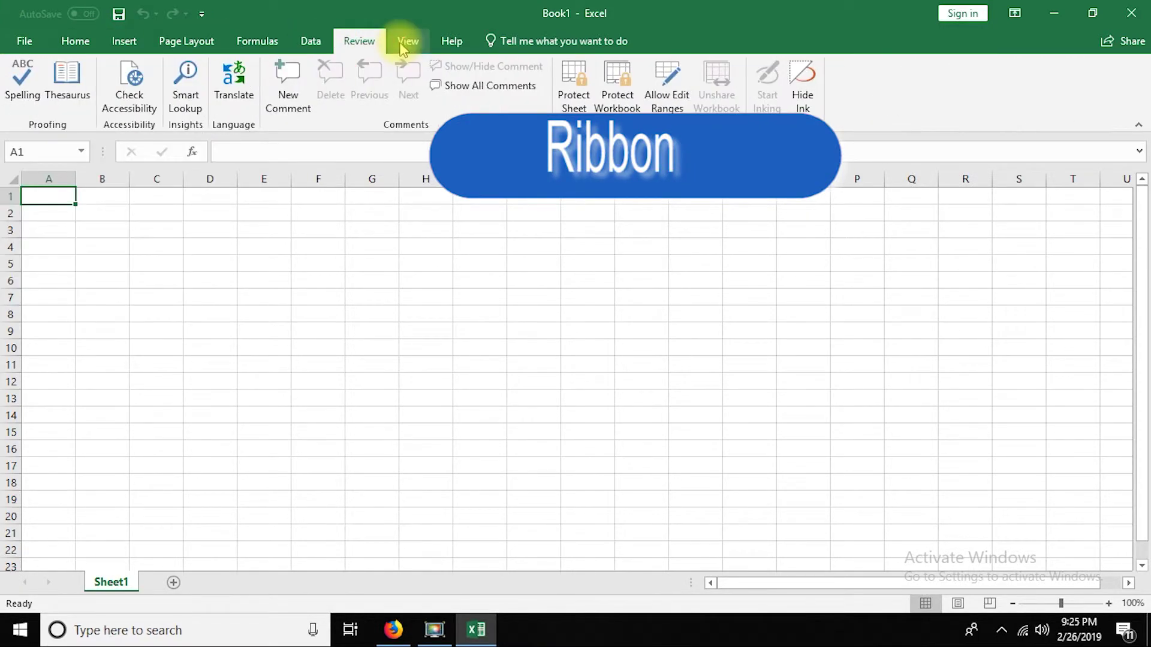
click(402, 42)
click(452, 40)
click(356, 41)
click(302, 43)
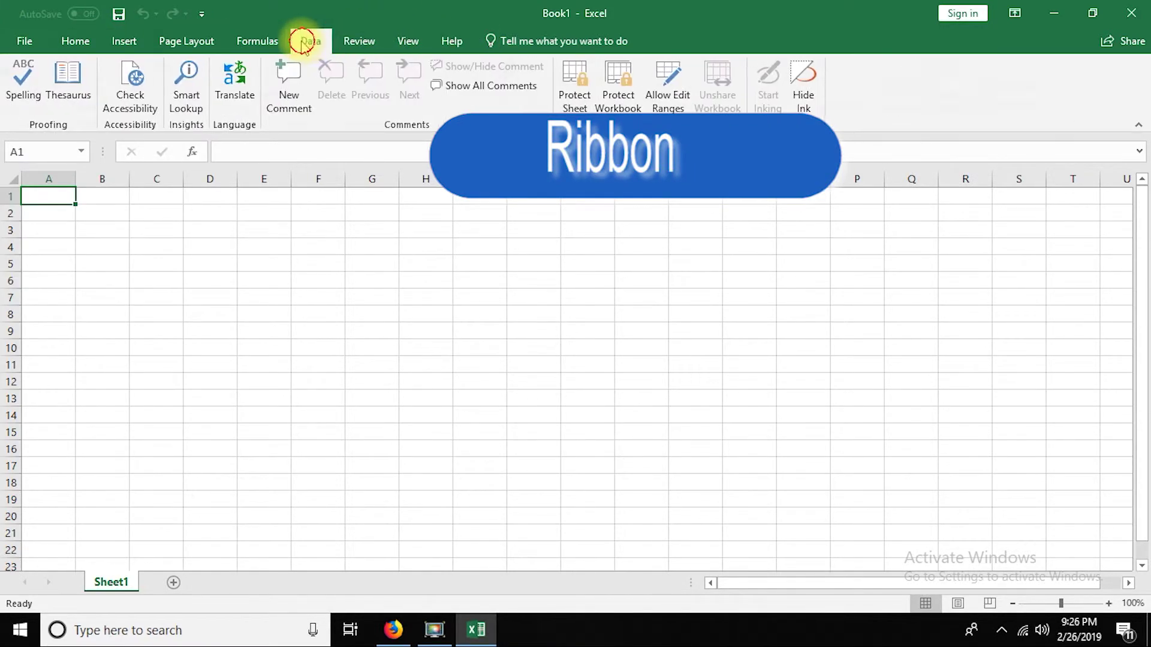
click(257, 41)
click(187, 41)
click(75, 41)
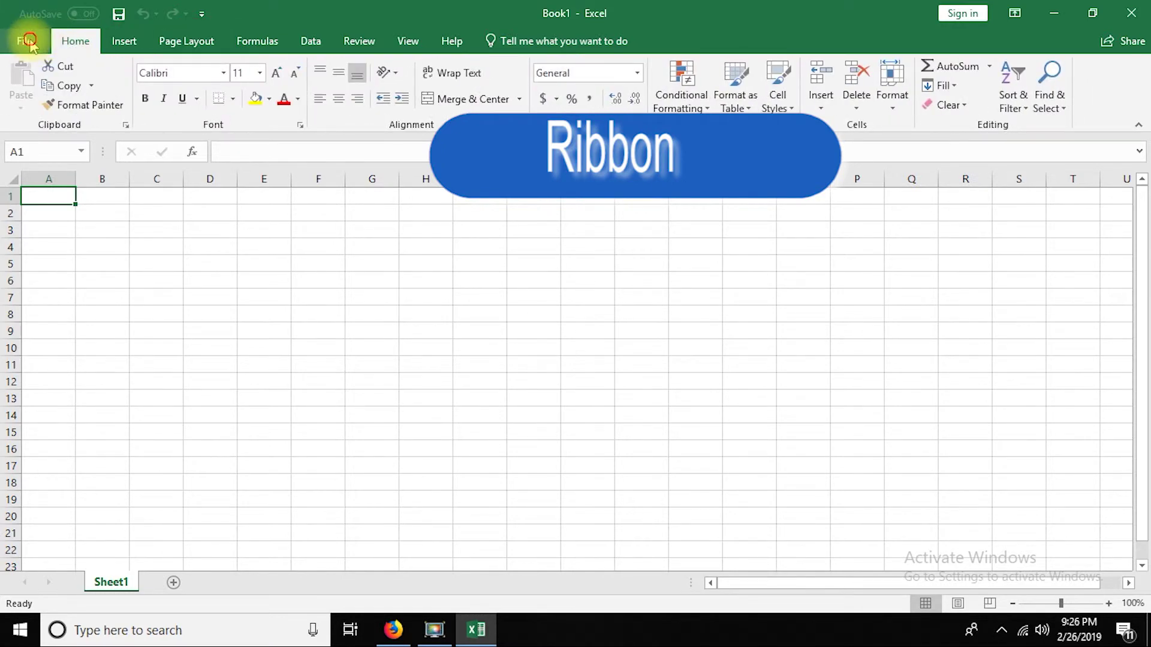
- Visit the File page once more, then display the Insert tab commands
click(29, 42)
click(40, 39)
click(107, 42)
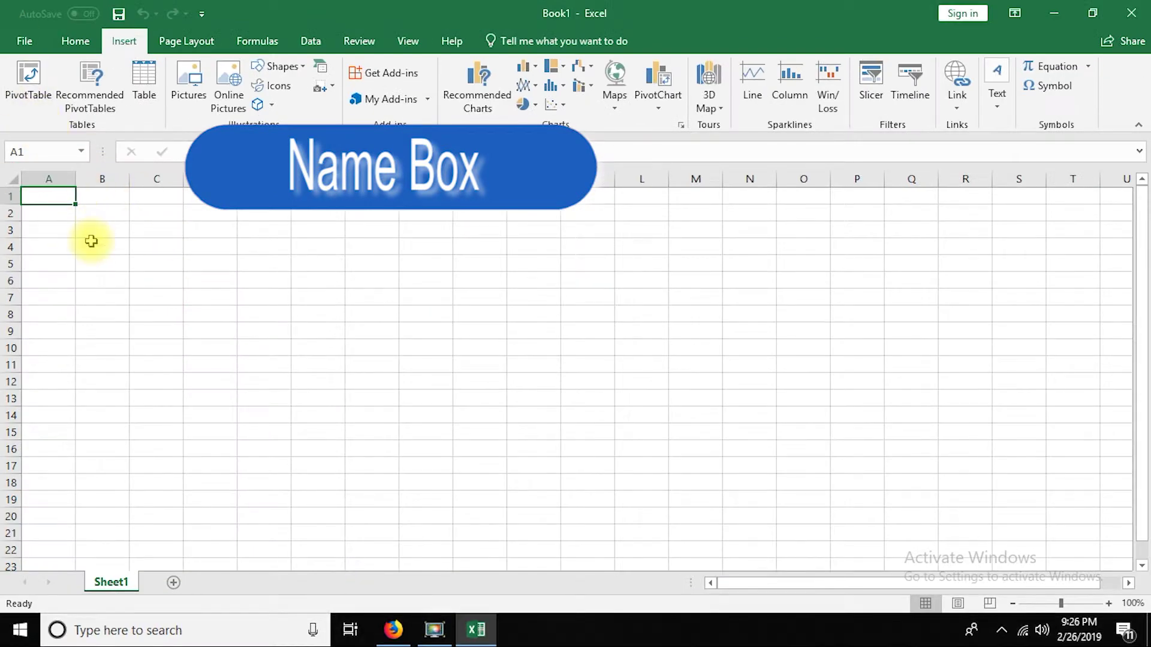
- Select cell B3, then B8, so the Name Box shows B8
click(99, 230)
click(99, 312)
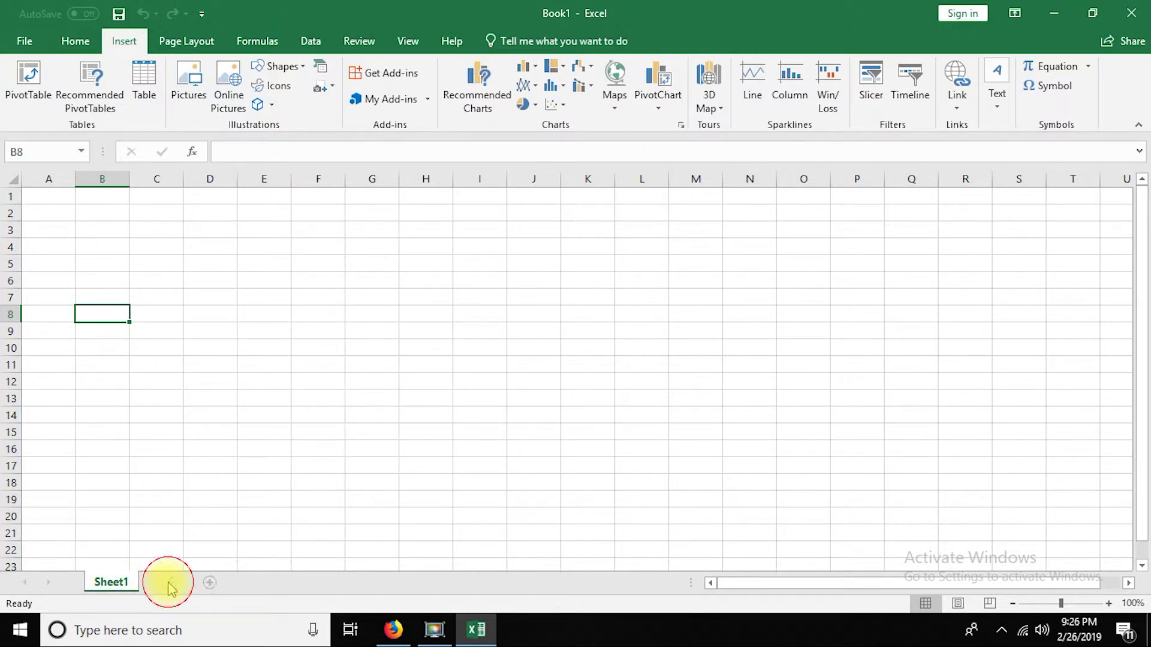
- Add Sheet3, then delete Sheet3 and Sheet2, leaving only Sheet1
click(233, 585)
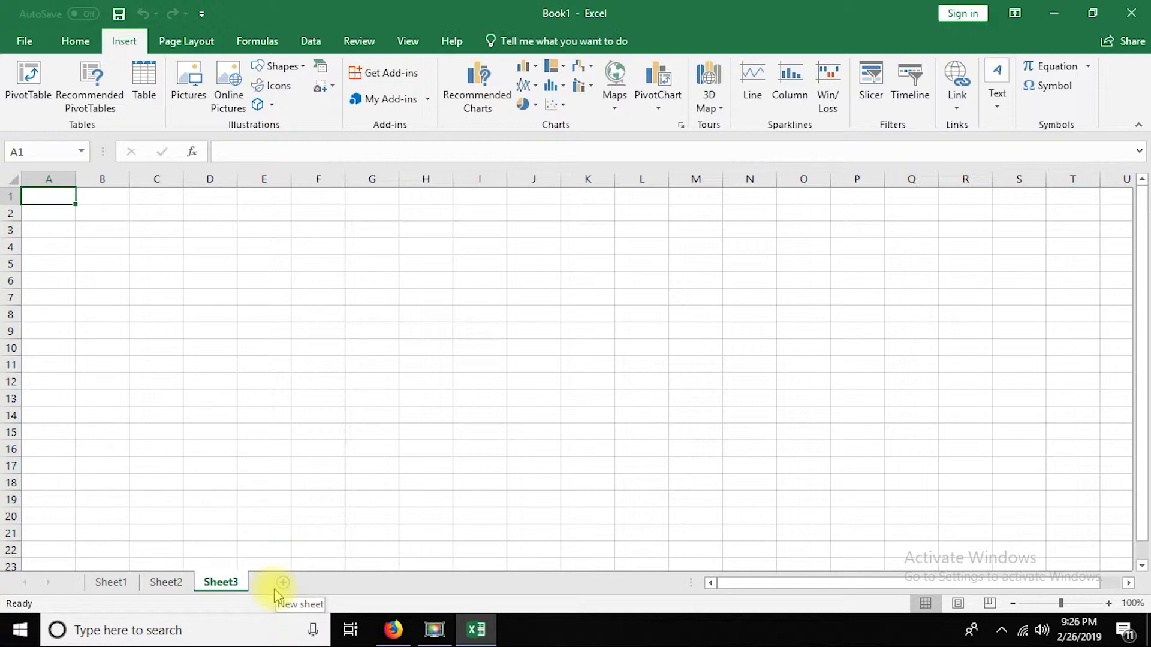
click(111, 583)
right_click(222, 586)
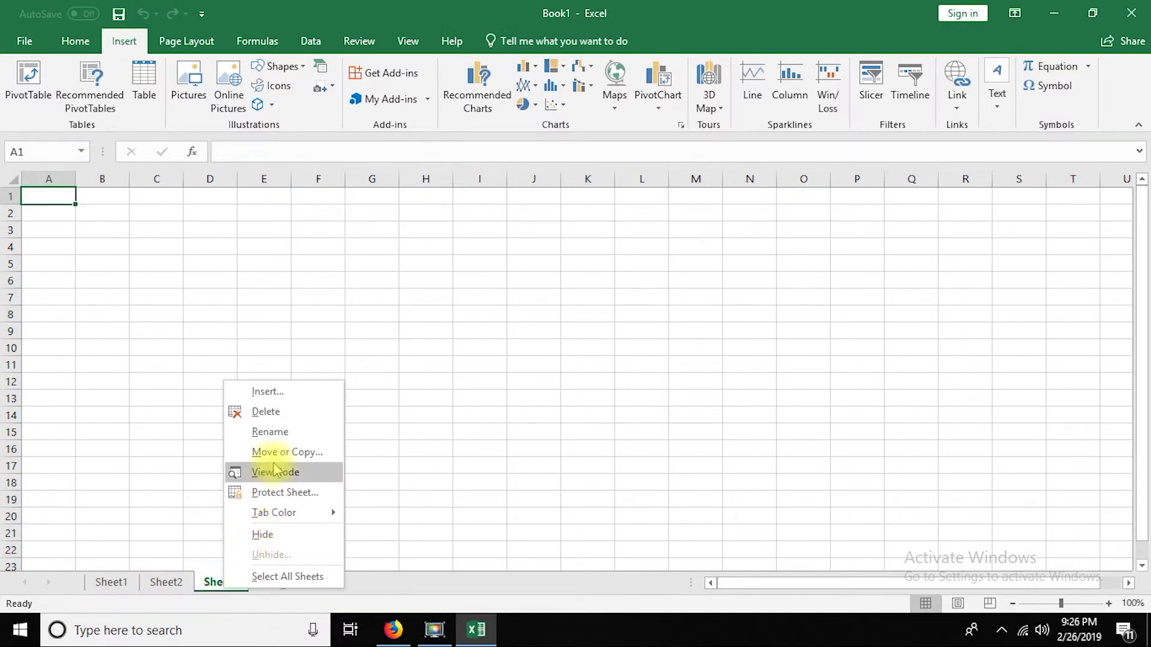
click(273, 412)
right_click(168, 584)
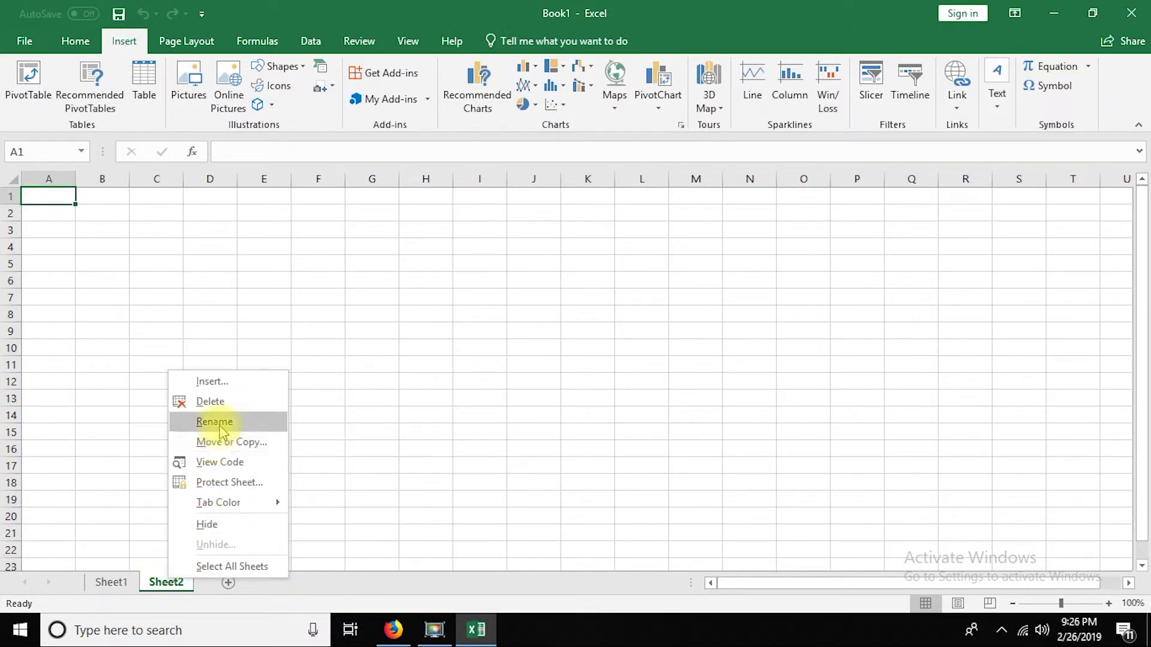
click(223, 401)
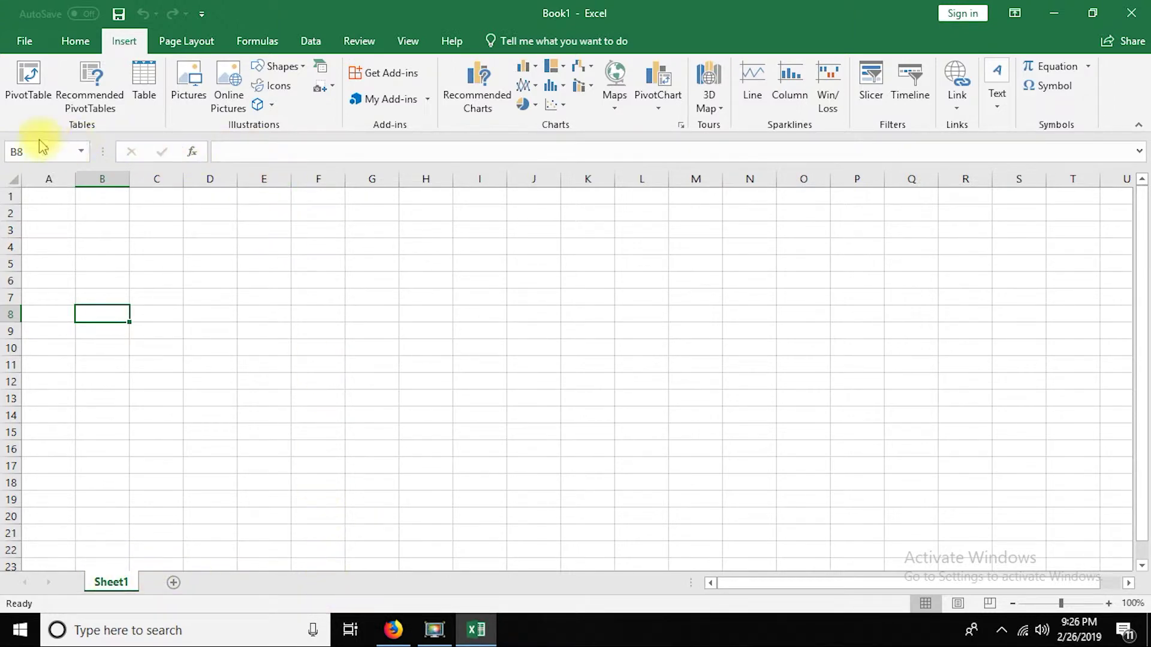
- Select cells F7, F11, L10, D9 and J6, then jump to J22 via the Name Box
click(334, 299)
click(314, 360)
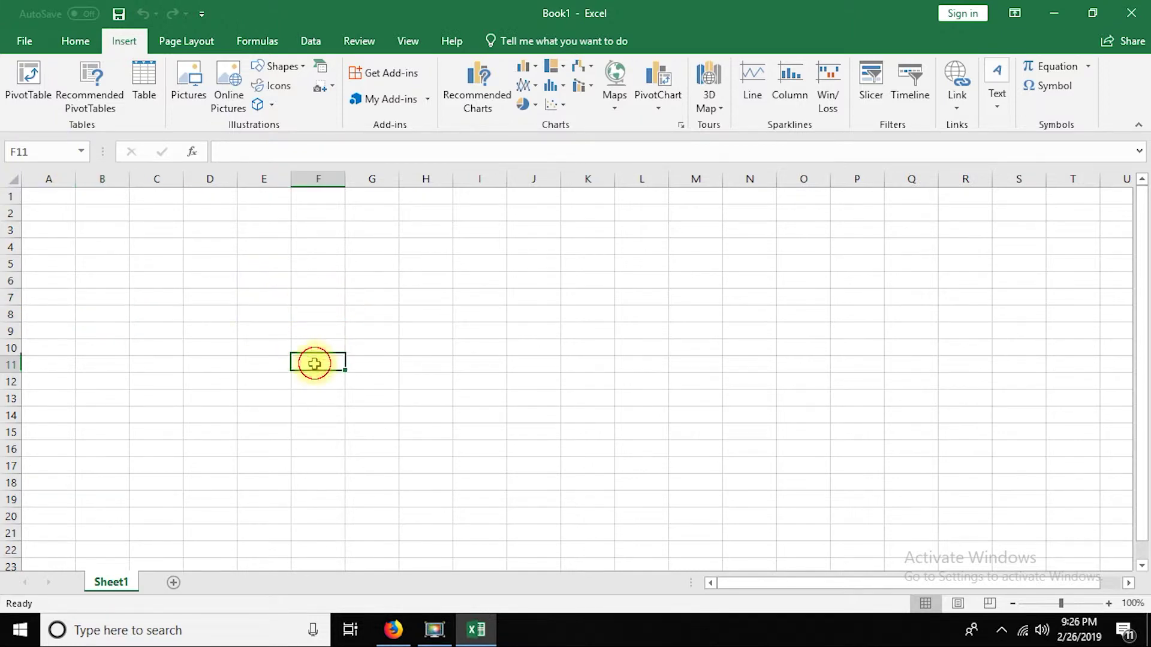
click(617, 343)
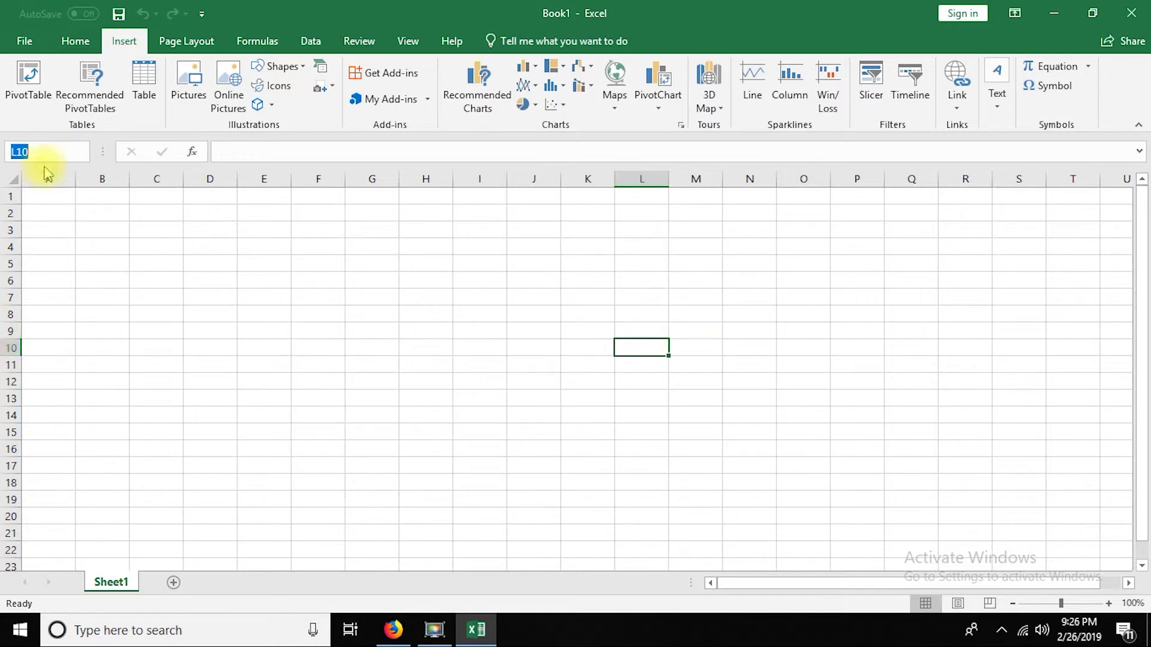
click(210, 331)
click(531, 280)
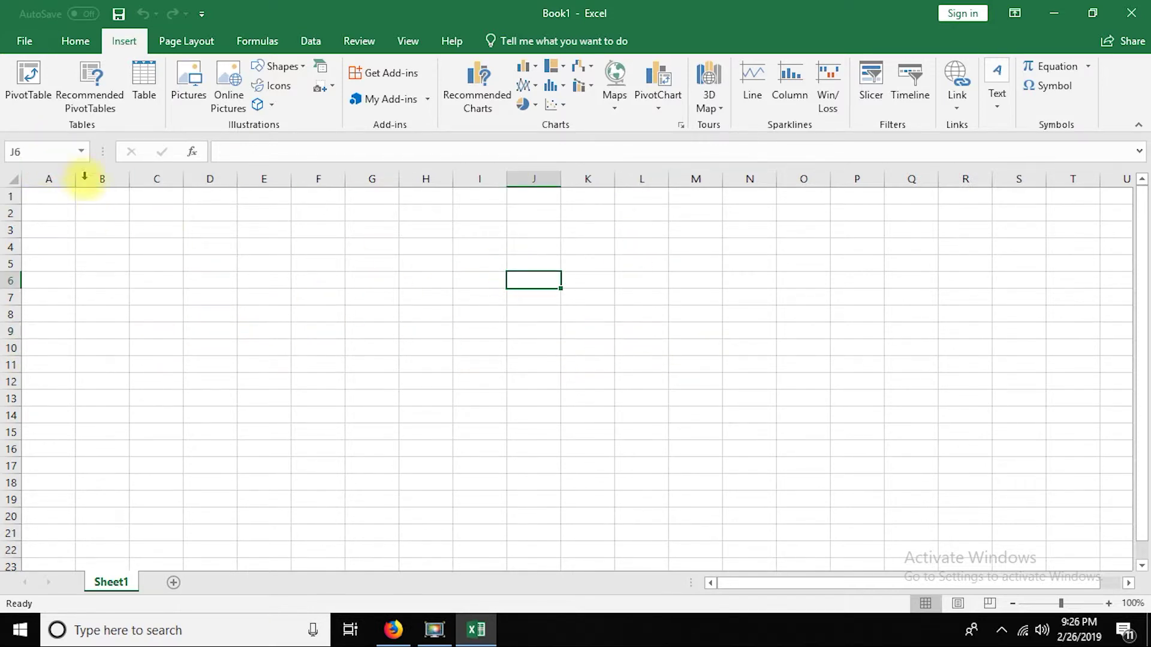
click(37, 149)
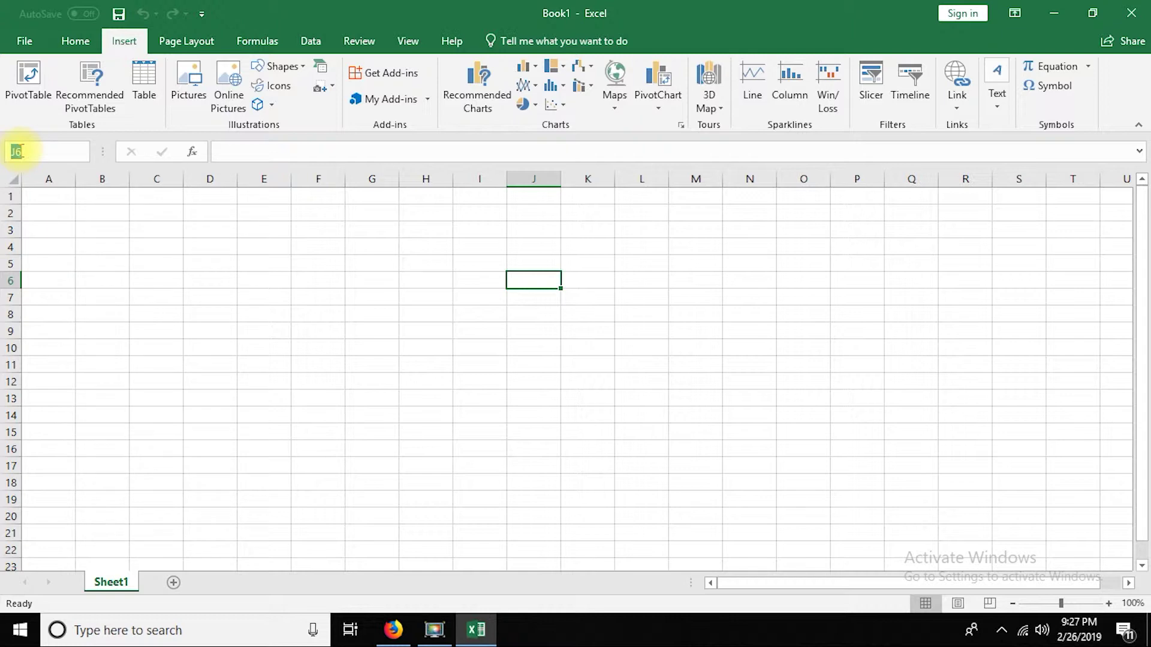
text(20)
key(Return)
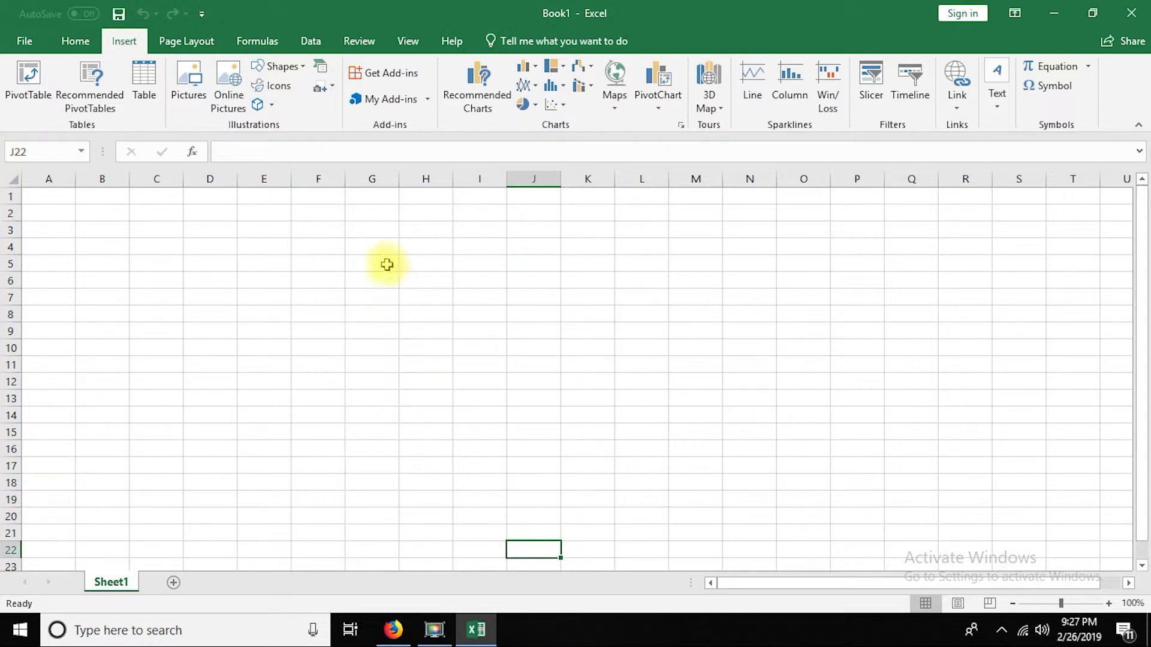
- Widen the Name Box beside the formula bar, then select cells J15, N12, H12 and L12
click(333, 153)
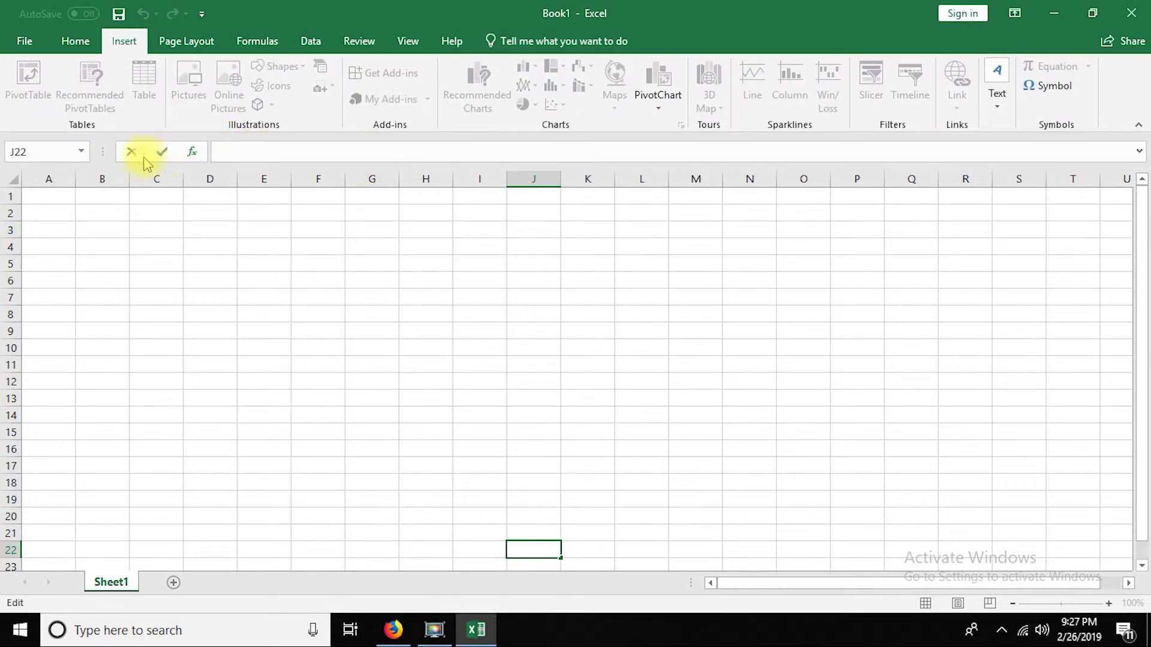
drag(101, 150, 163, 159)
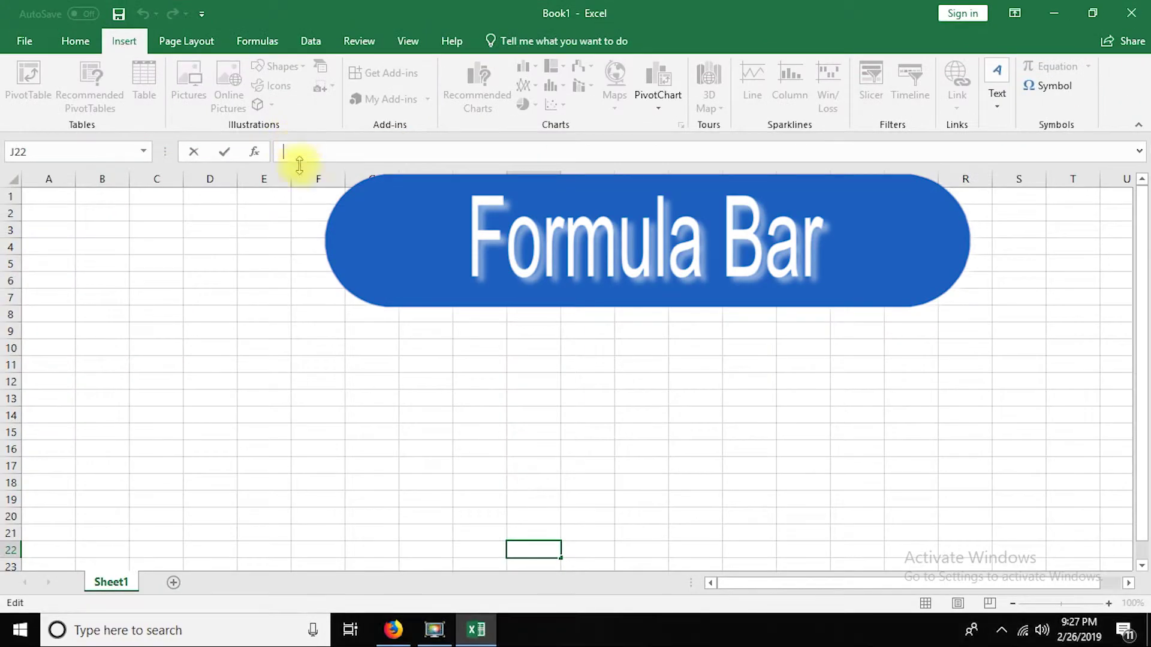
click(533, 429)
click(749, 381)
click(477, 385)
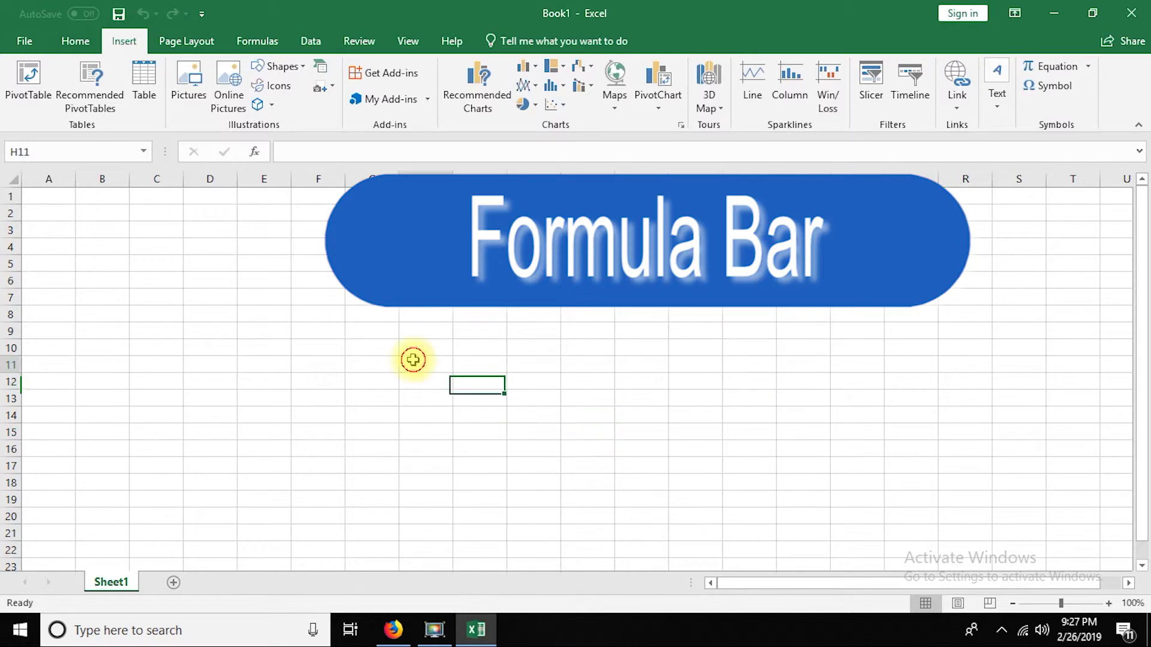
click(623, 382)
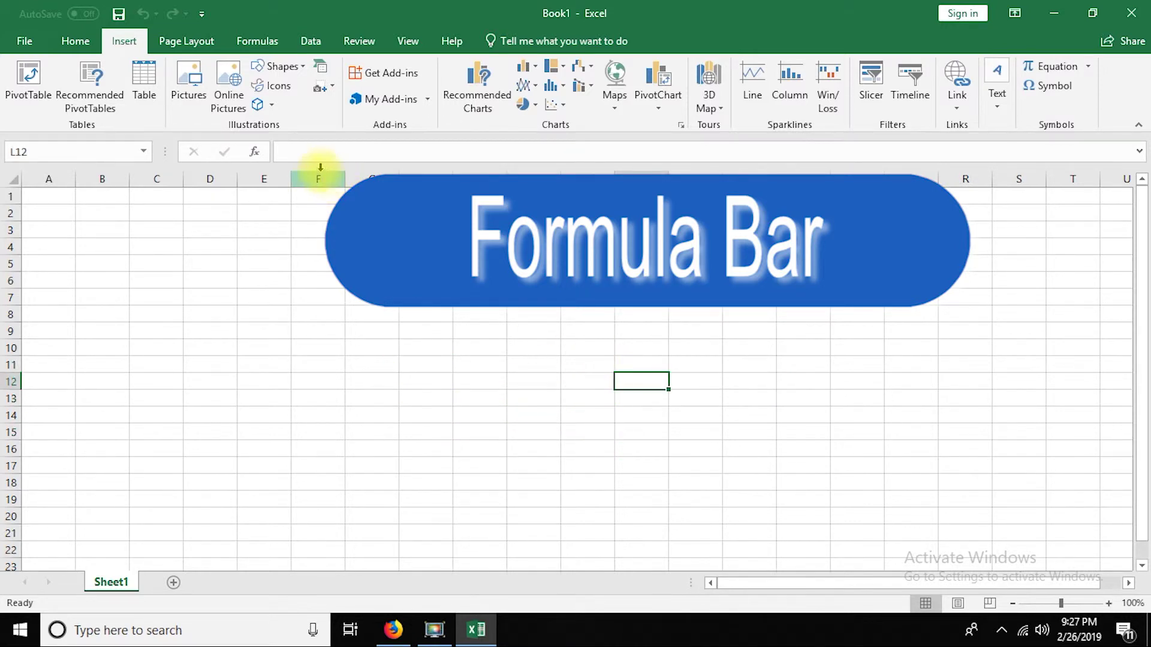
- Enter 'laksdf' into cell K14, leaving K14 selected to show its contents
click(563, 414)
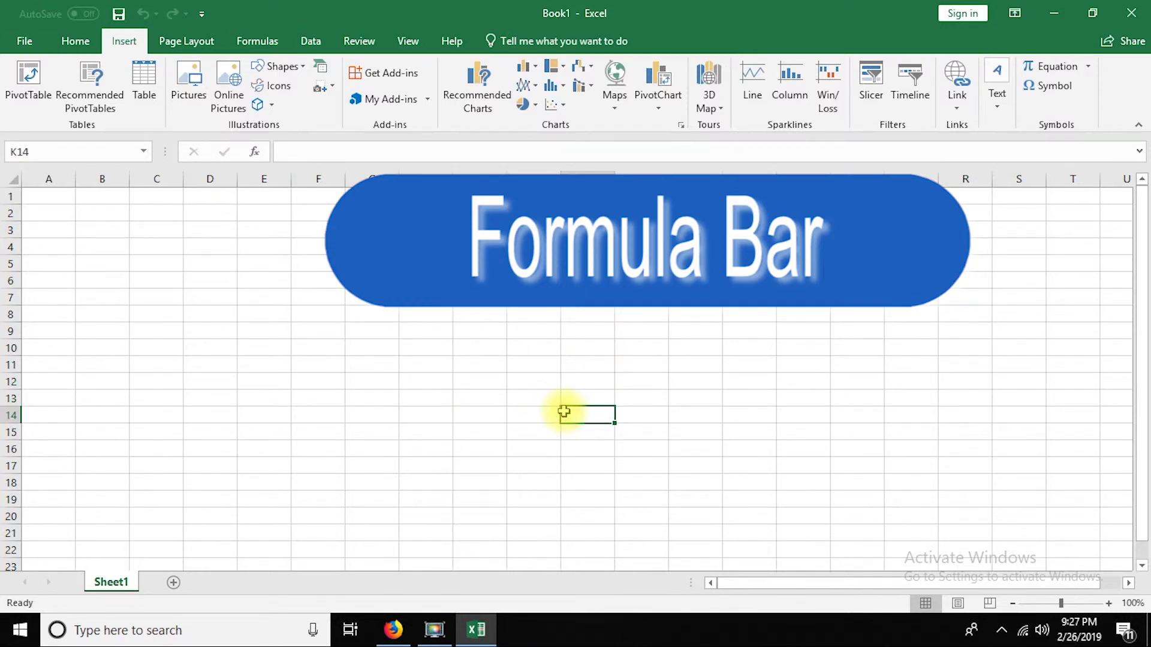
text(aksdf)
key(Return)
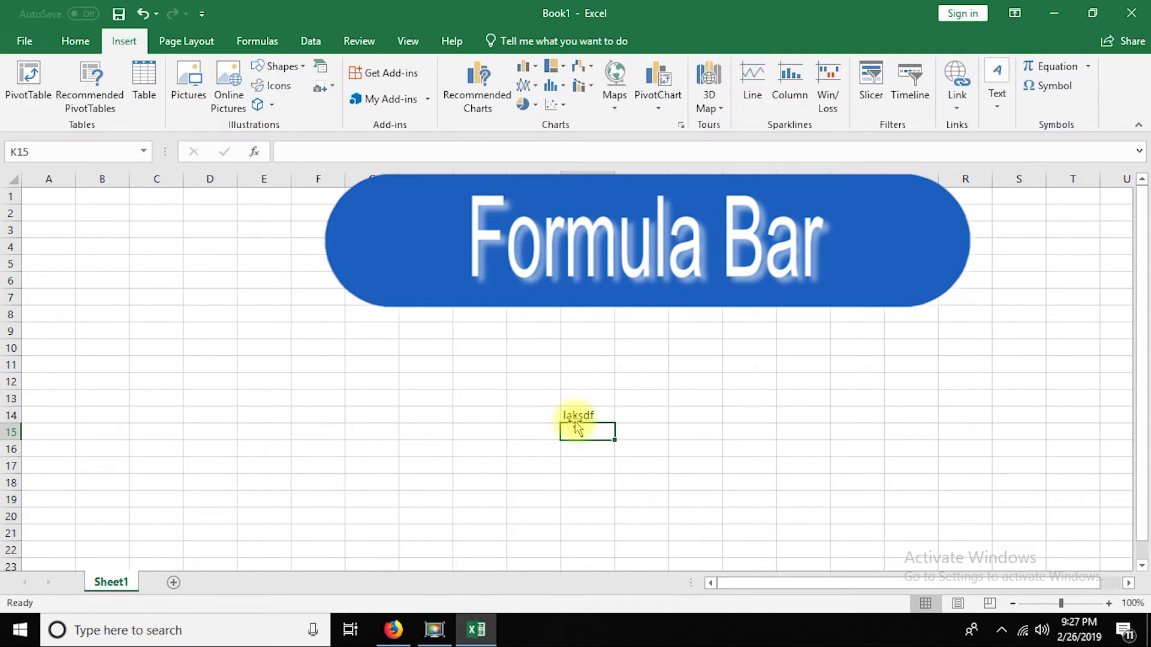
click(577, 414)
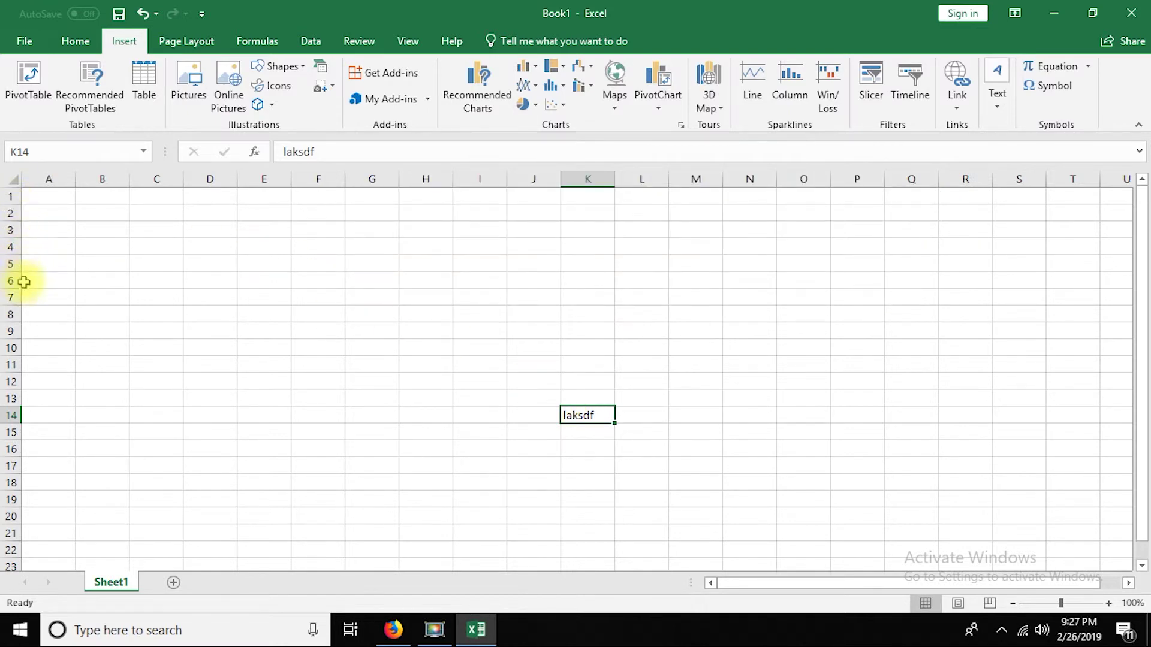
drag(12, 491, 11, 499)
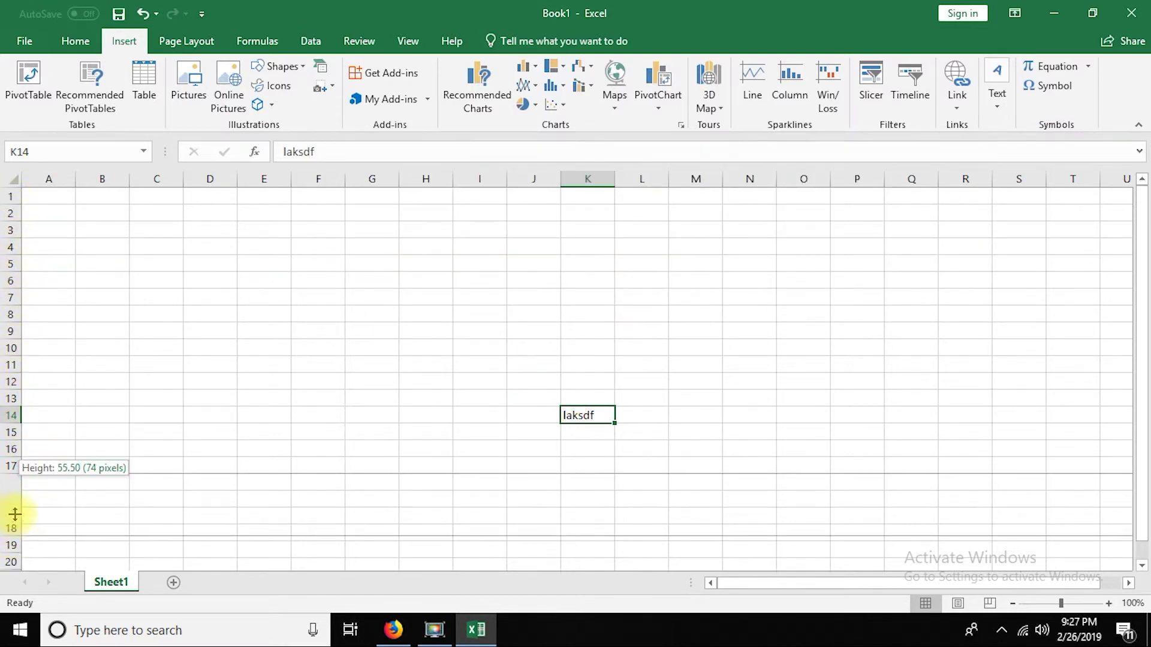
key(ctrl+z)
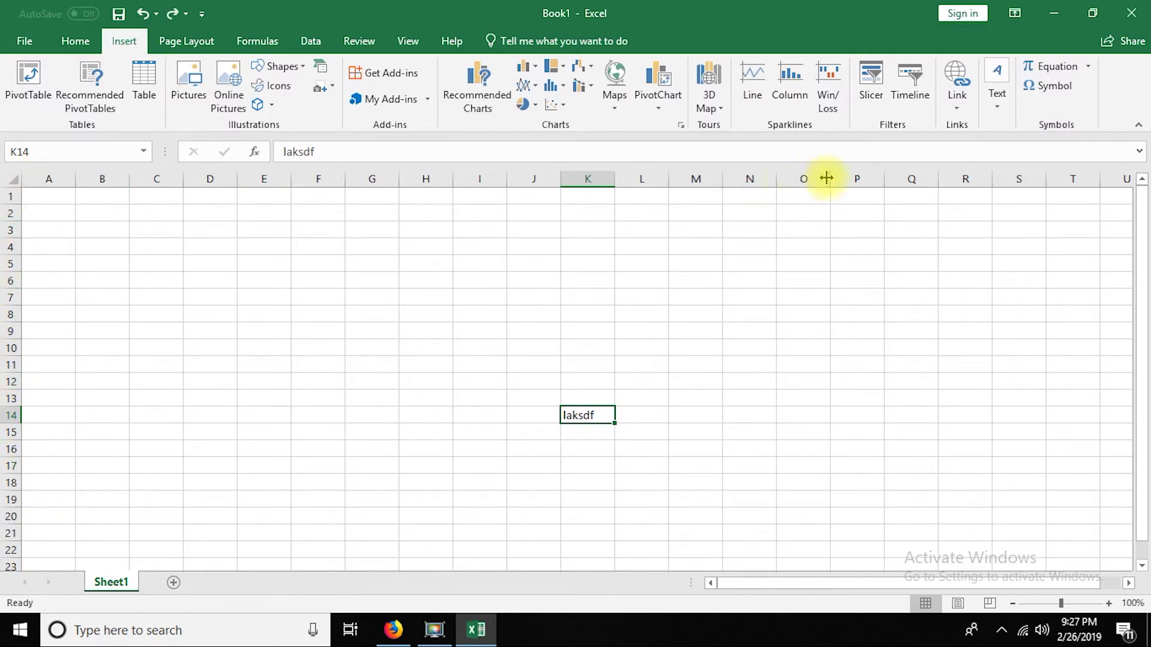
drag(1148, 395, 1146, 427)
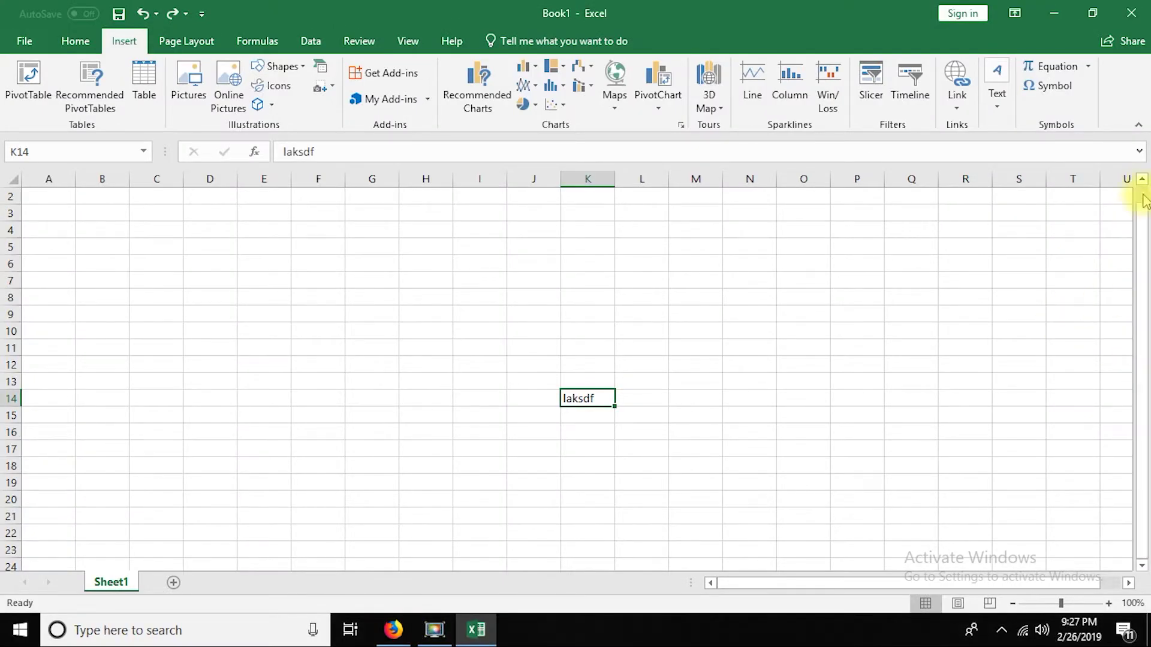
click(1141, 566)
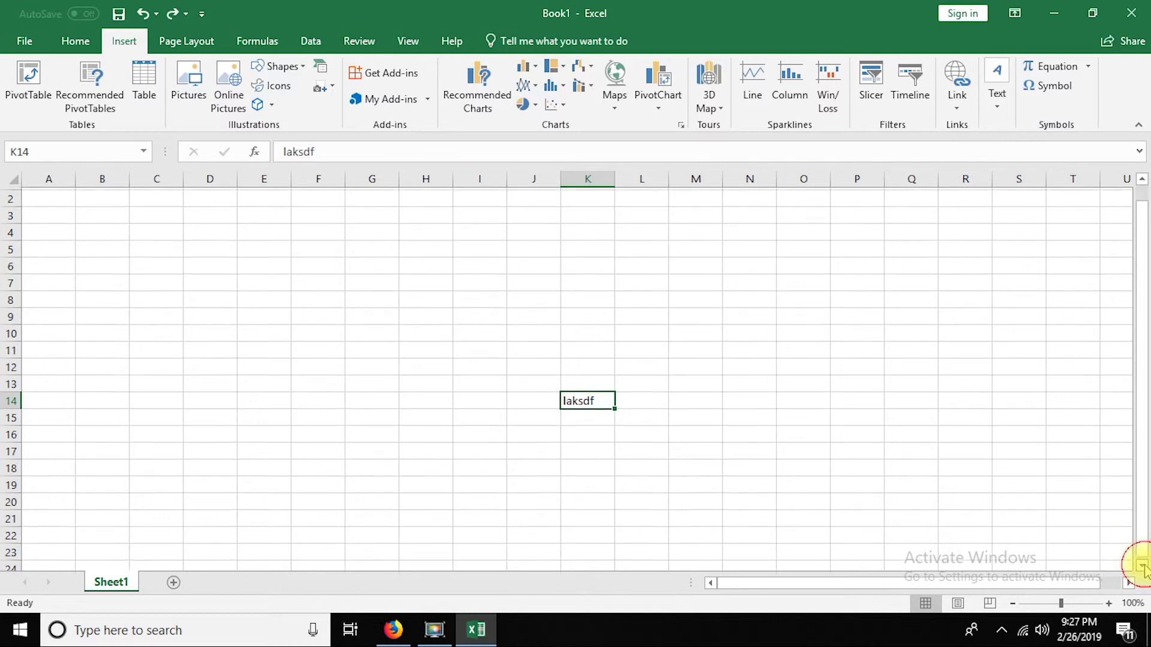
click(1141, 565)
click(1142, 565)
click(1127, 582)
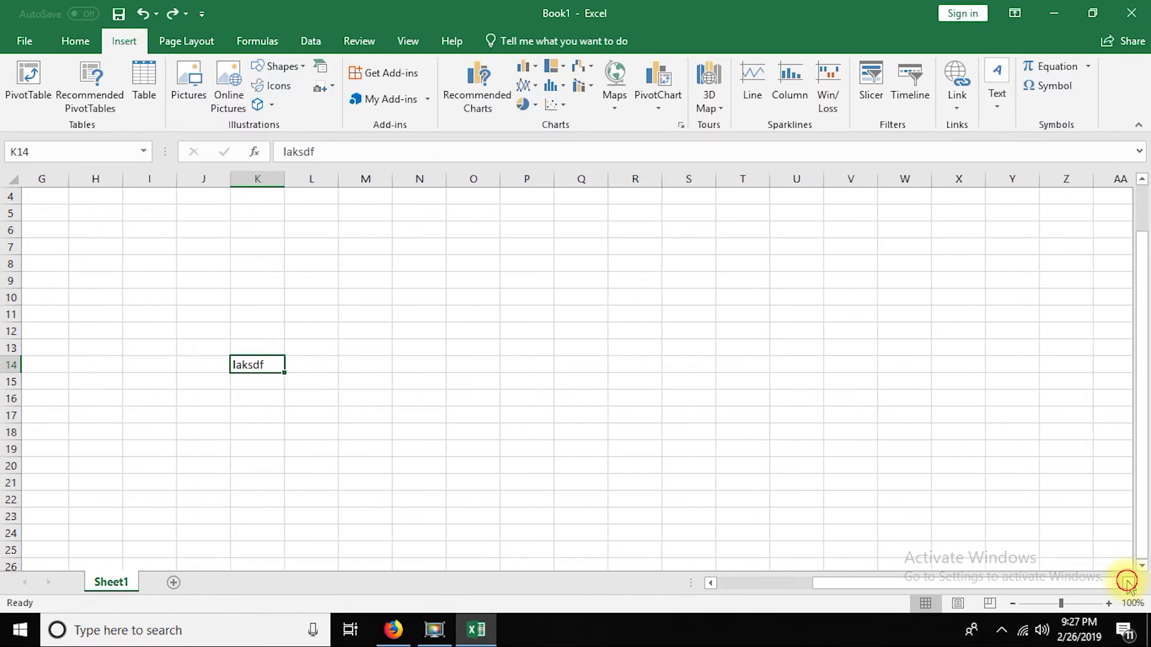
click(710, 583)
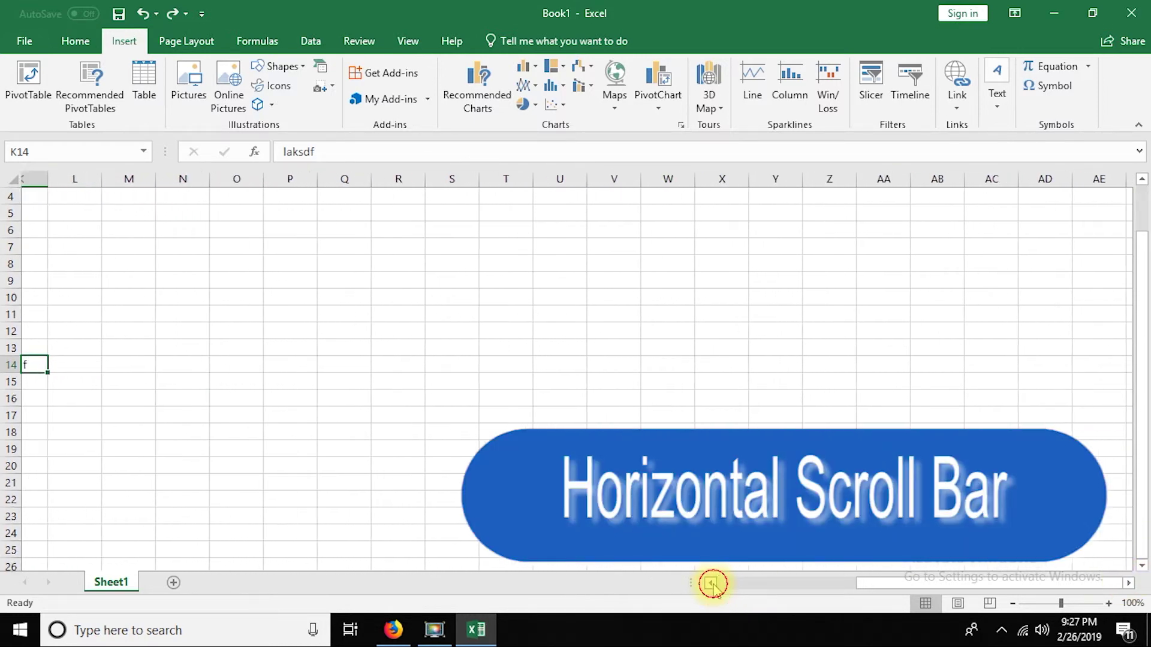
click(712, 584)
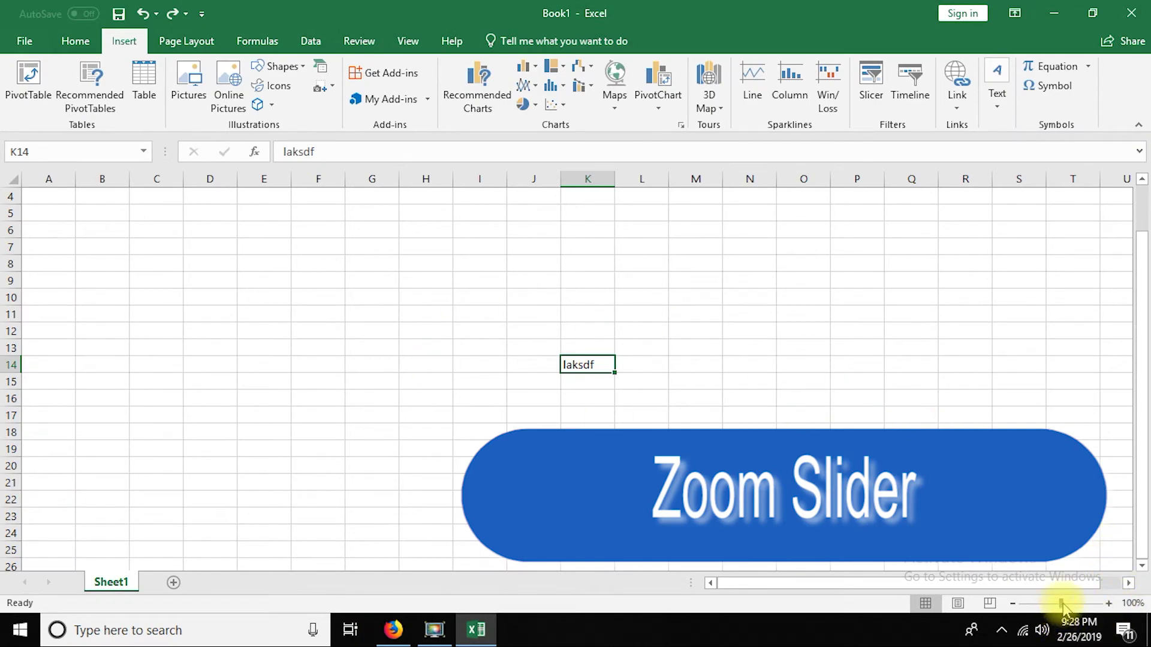
mouse_move(1060, 603)
mouse_down()
mouse_move(1074, 603)
mouse_move(1040, 604)
mouse_up()
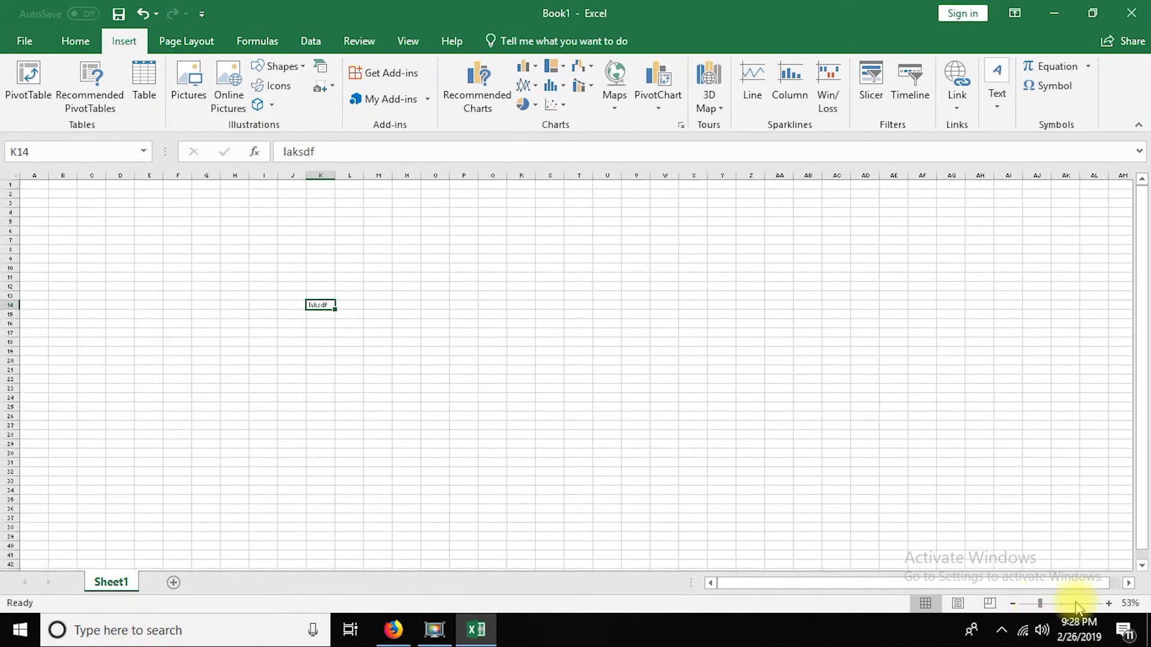
click(1129, 603)
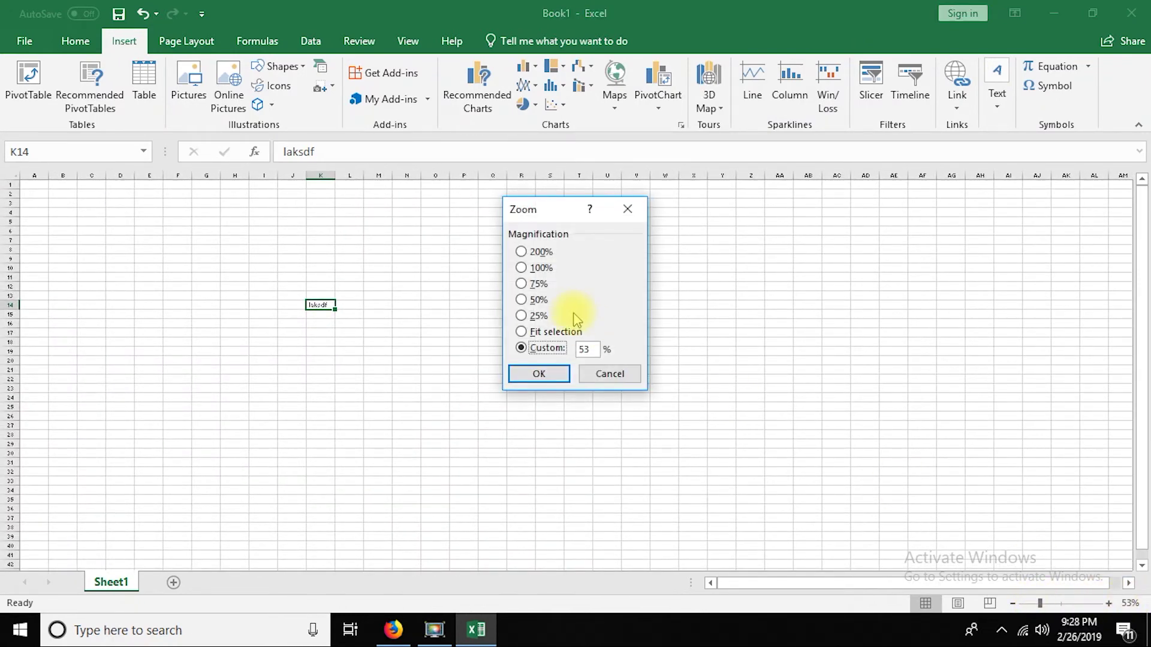
click(549, 268)
click(542, 373)
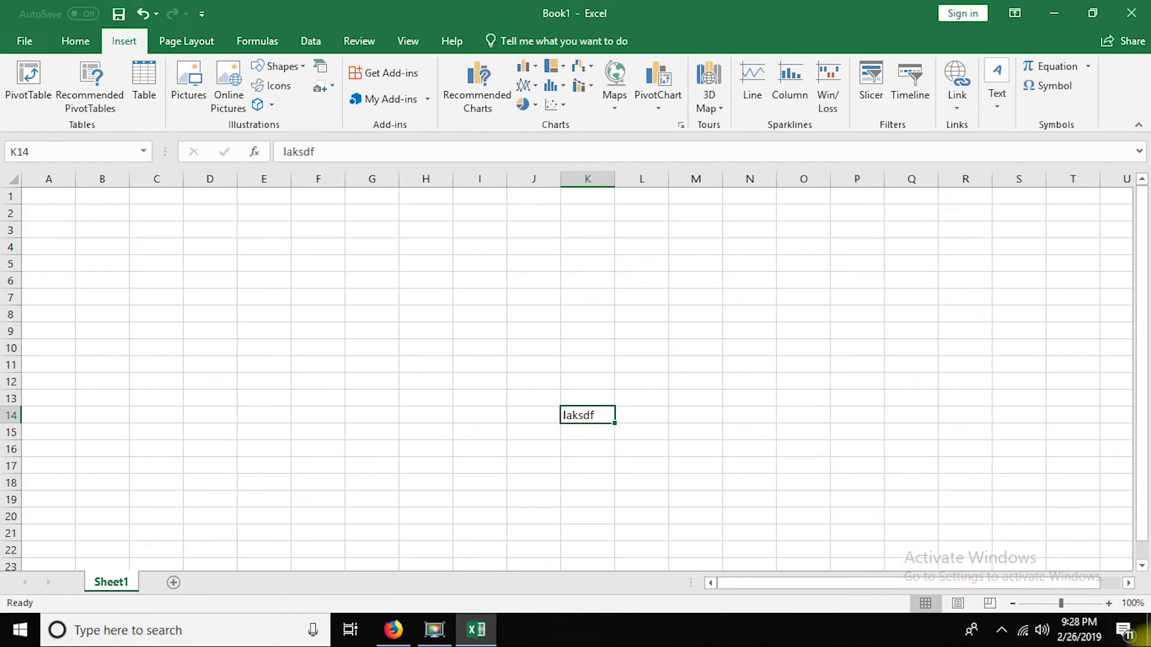
- Cycle twice through Page Layout, Page Break Preview and back to Normal view
click(957, 602)
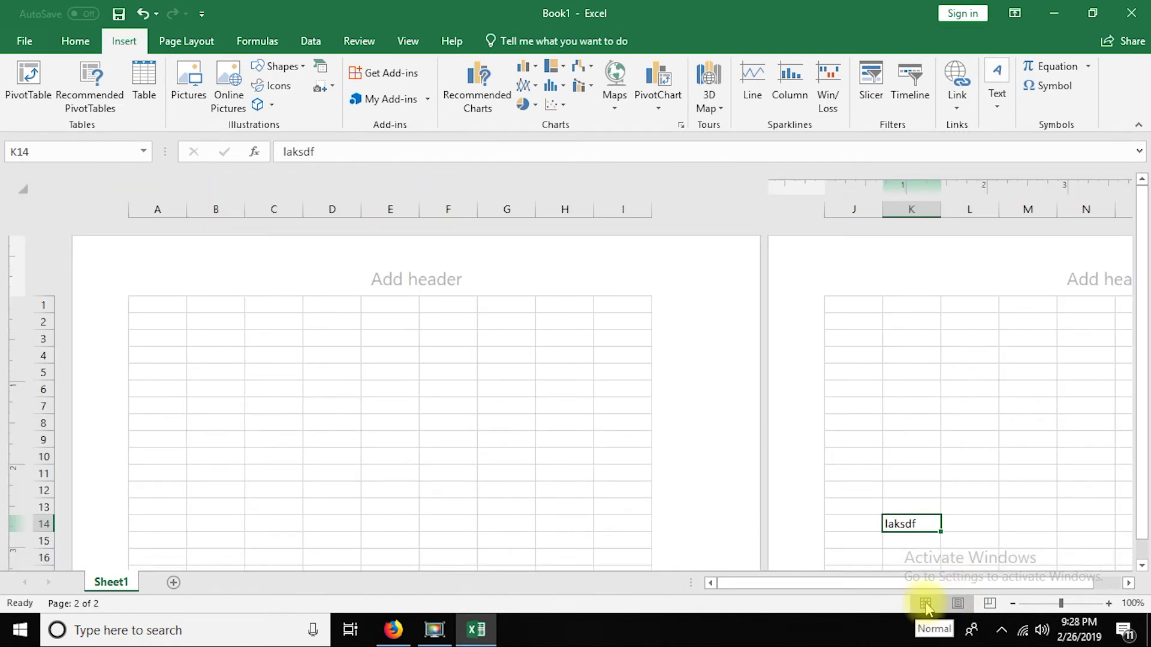
click(989, 604)
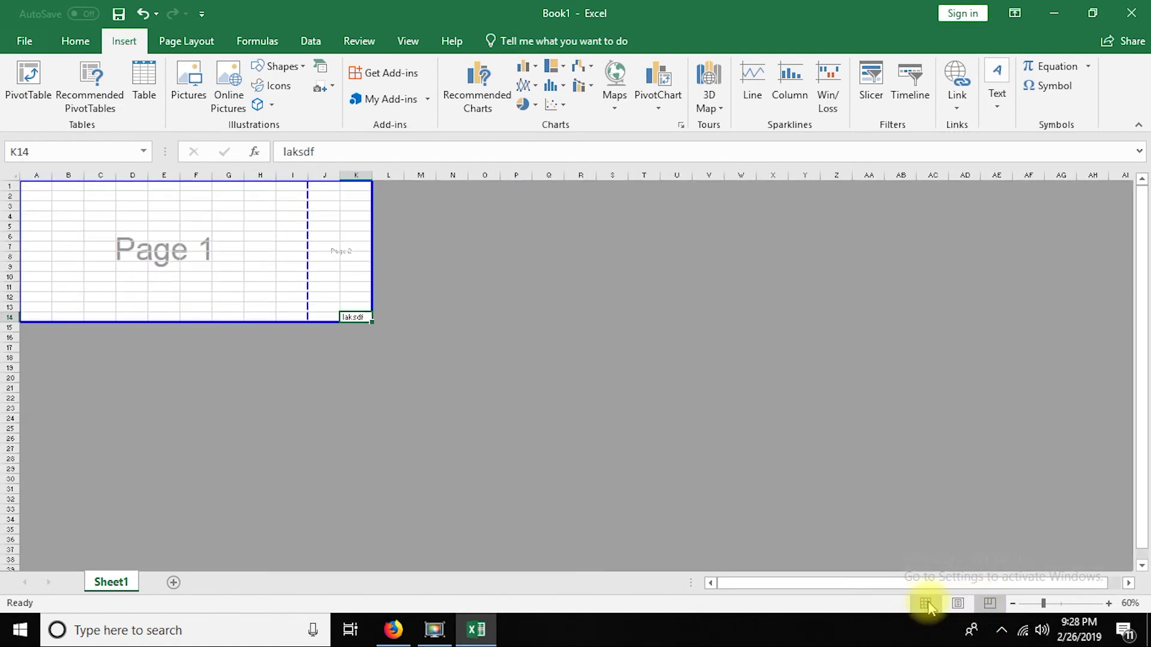
click(926, 604)
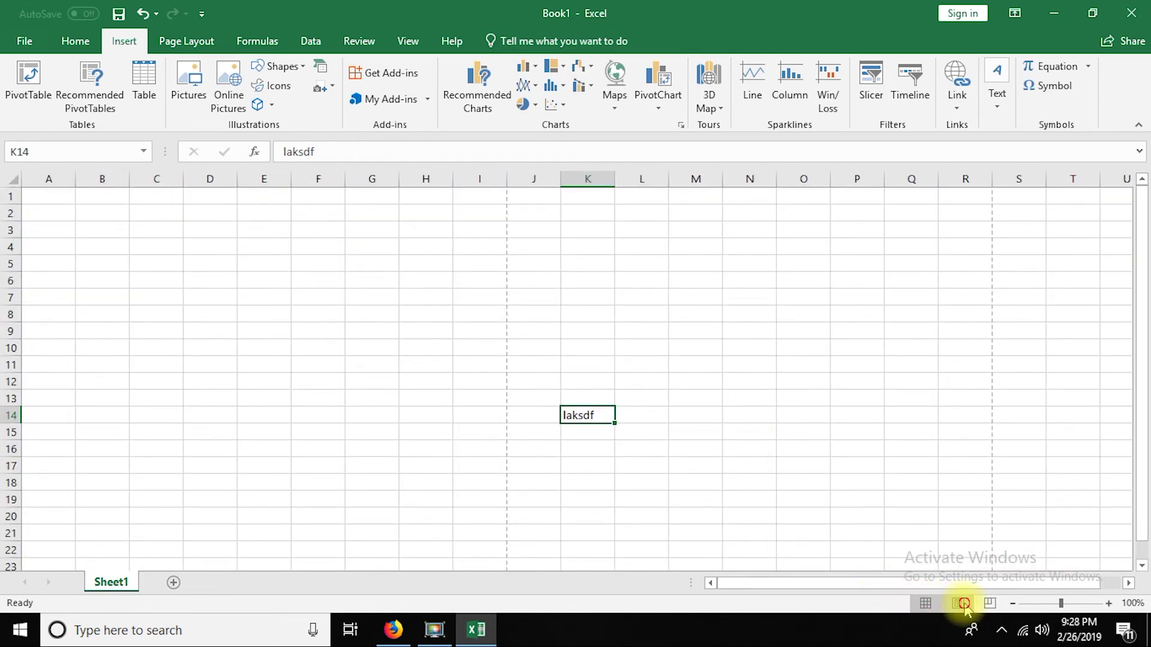
click(957, 604)
click(989, 604)
click(925, 604)
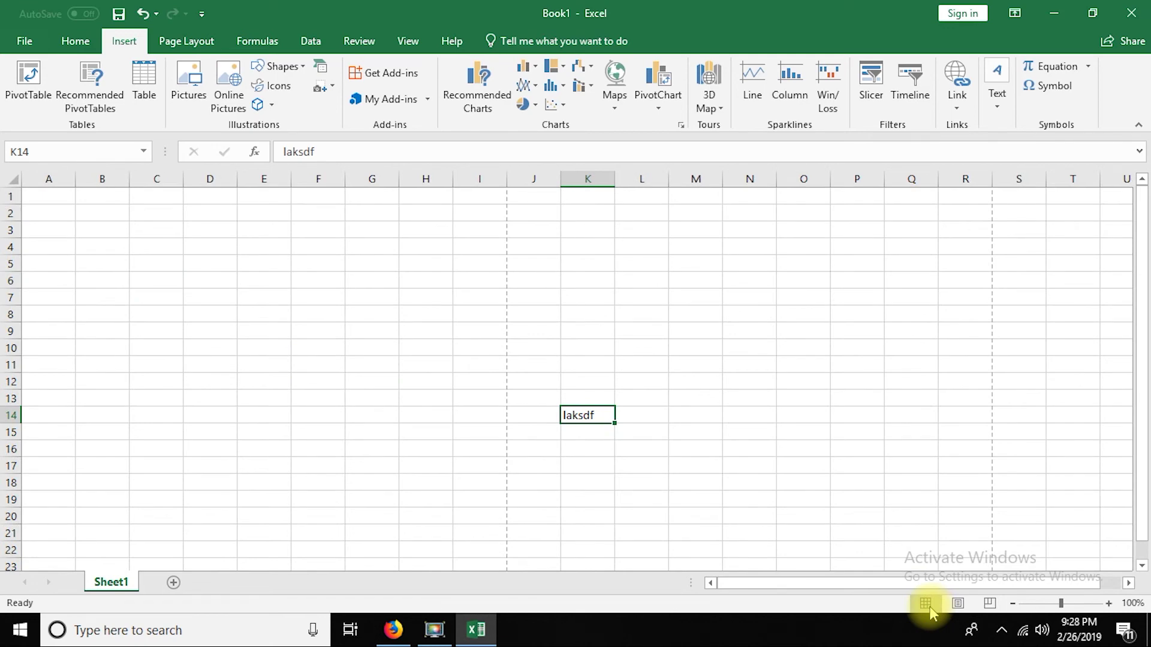